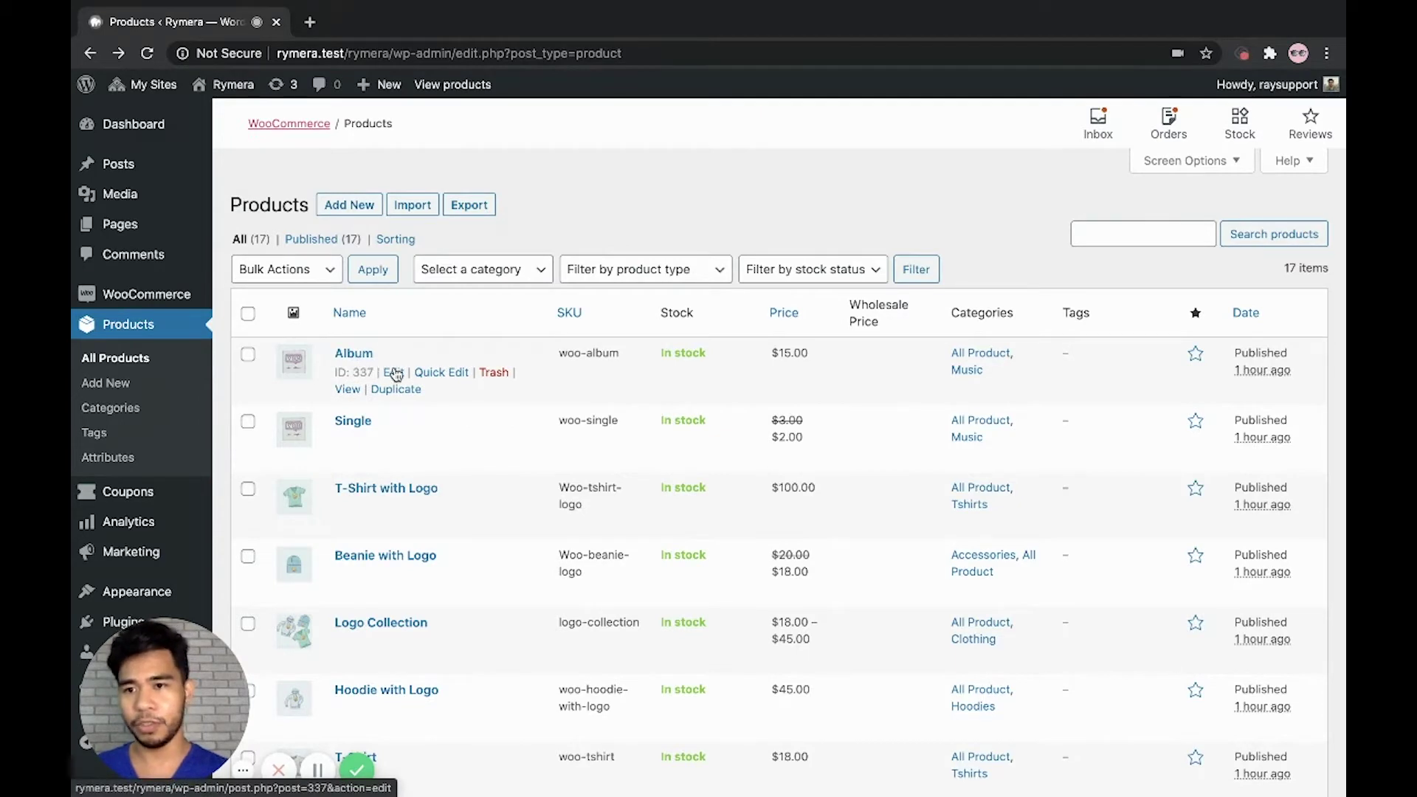
# On the Album product's edit page, enter 10 as the Wholesale Customer ($) price and update it
pyautogui.click(395, 373)
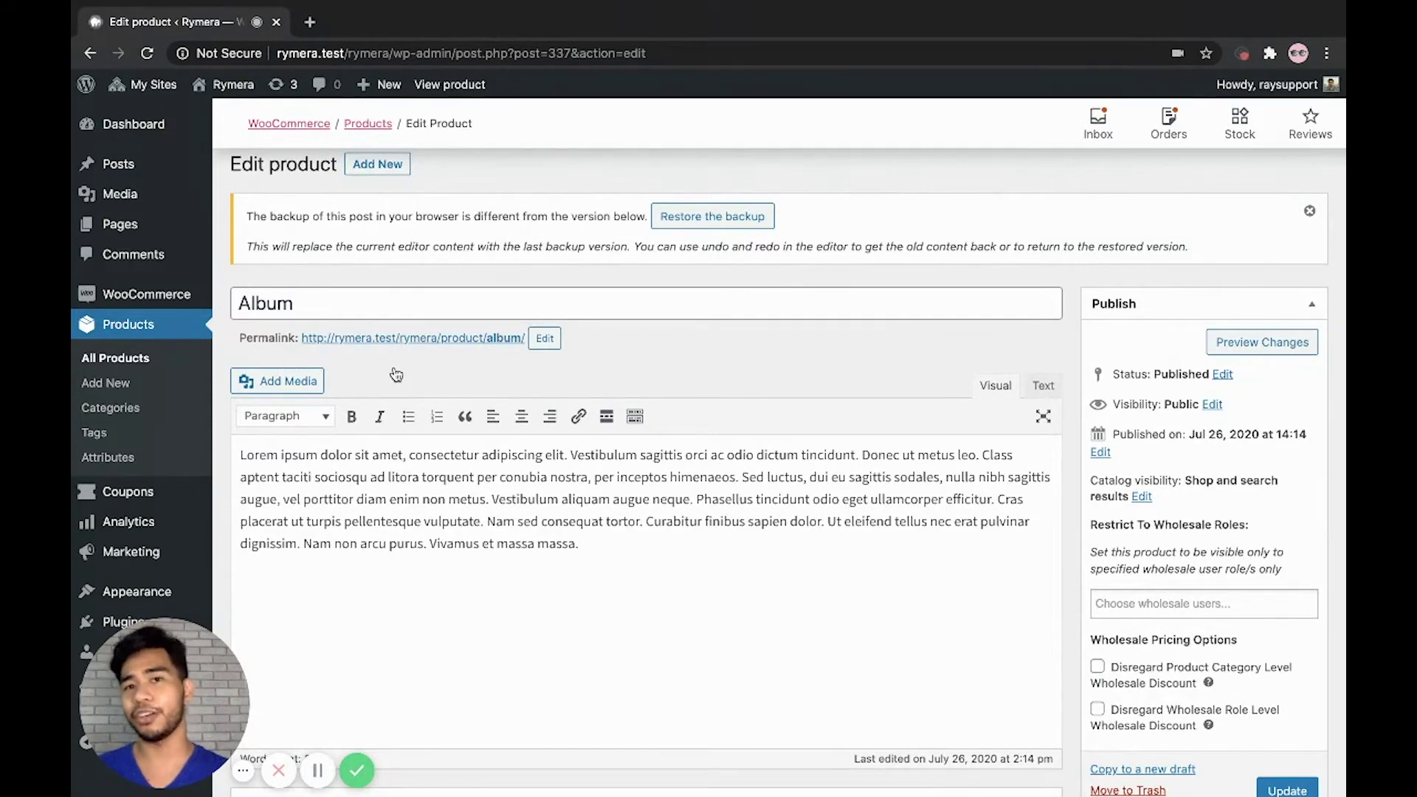
pyautogui.scroll(-2, 397, 375)
pyautogui.scroll(-4, 396, 375)
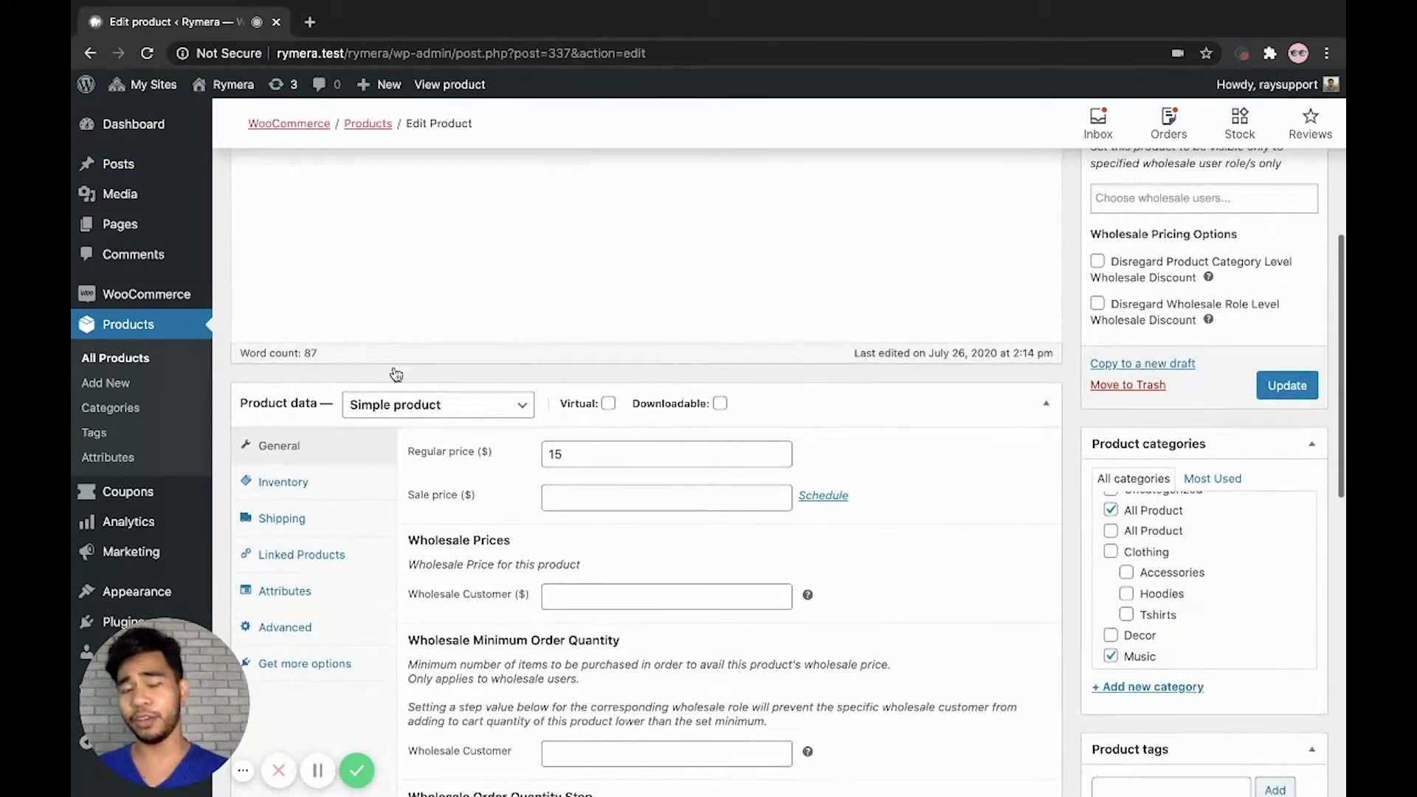
pyautogui.scroll(-2, 397, 374)
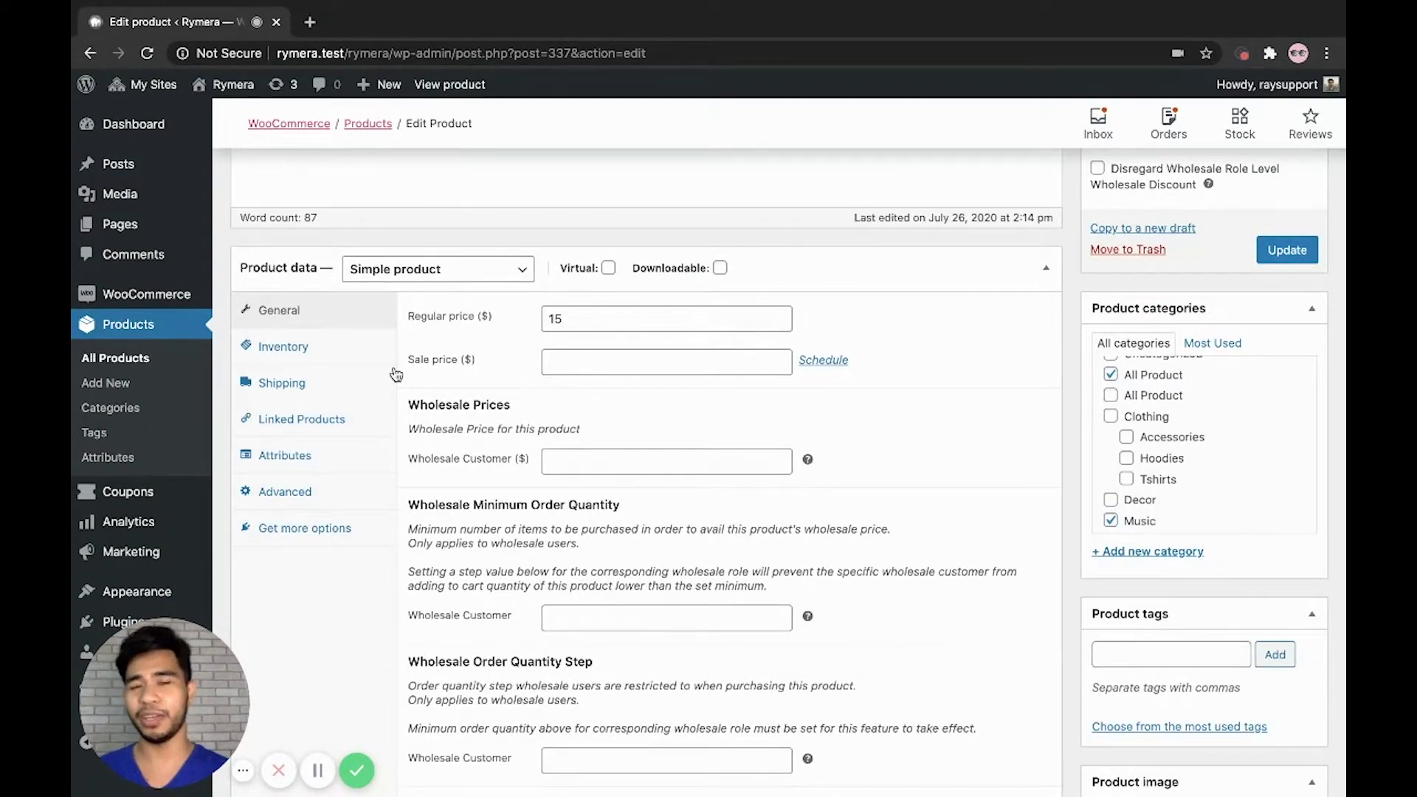
pyautogui.scroll(-1, 397, 375)
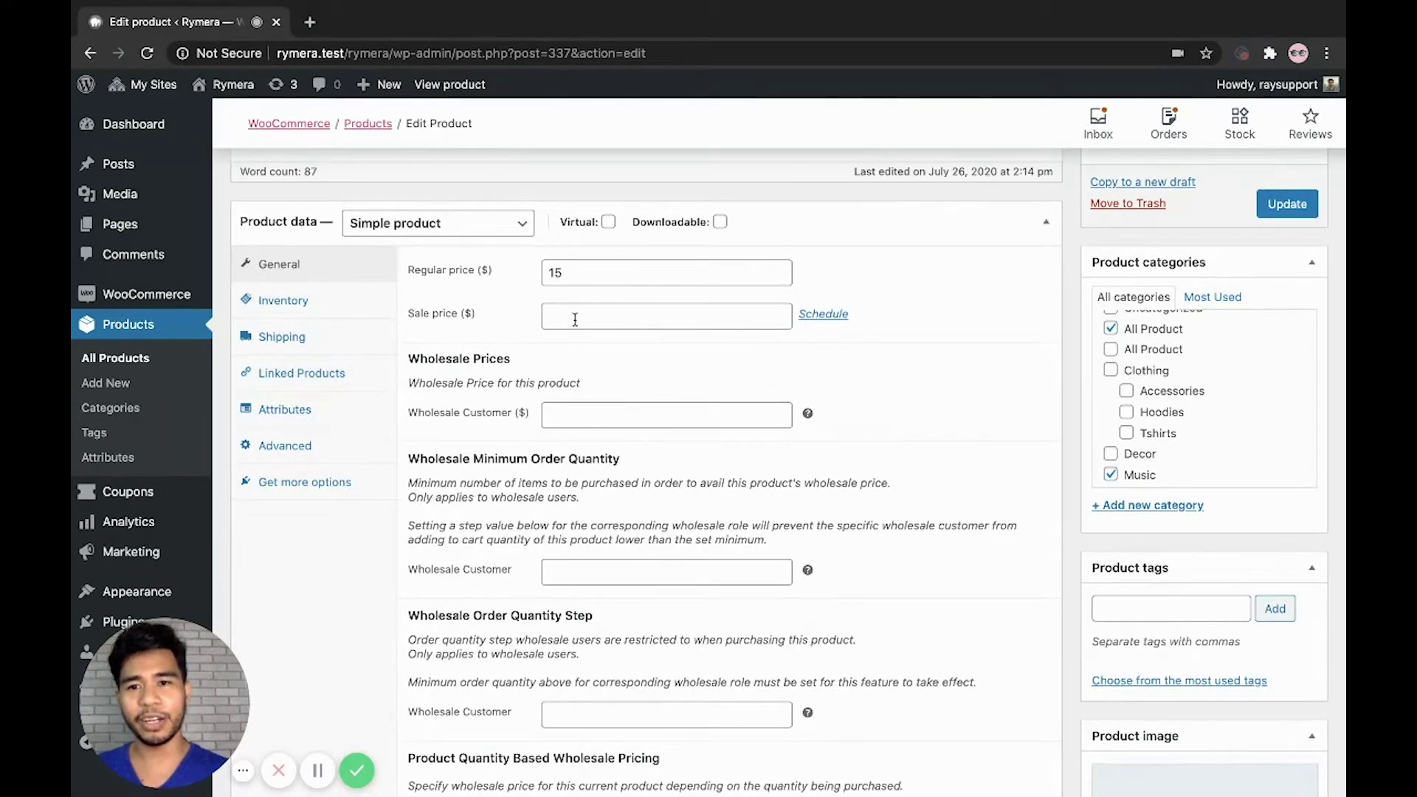
pyautogui.click(564, 403)
pyautogui.write('10')
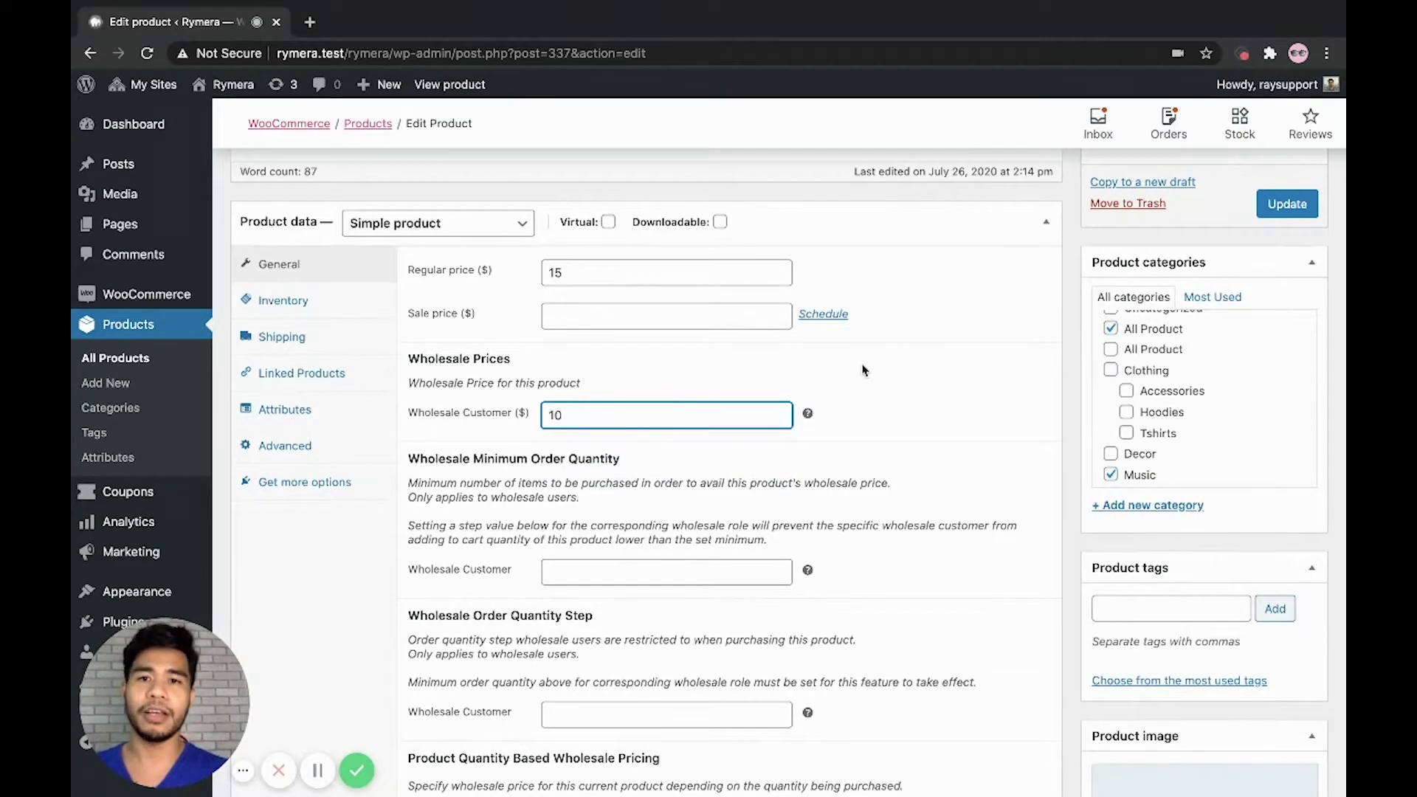
pyautogui.scroll(-1, 864, 369)
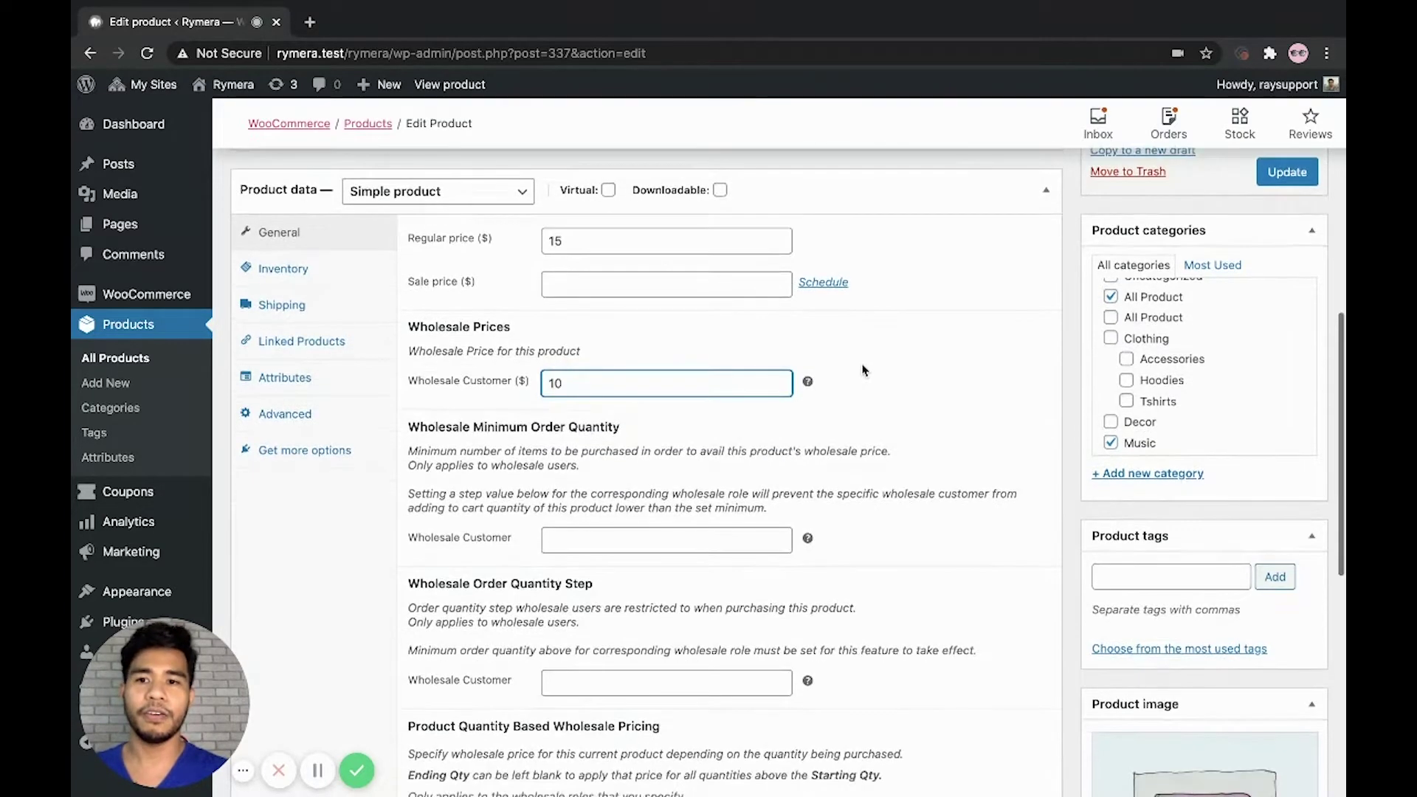
pyautogui.scroll(2, 863, 369)
pyautogui.click(1297, 217)
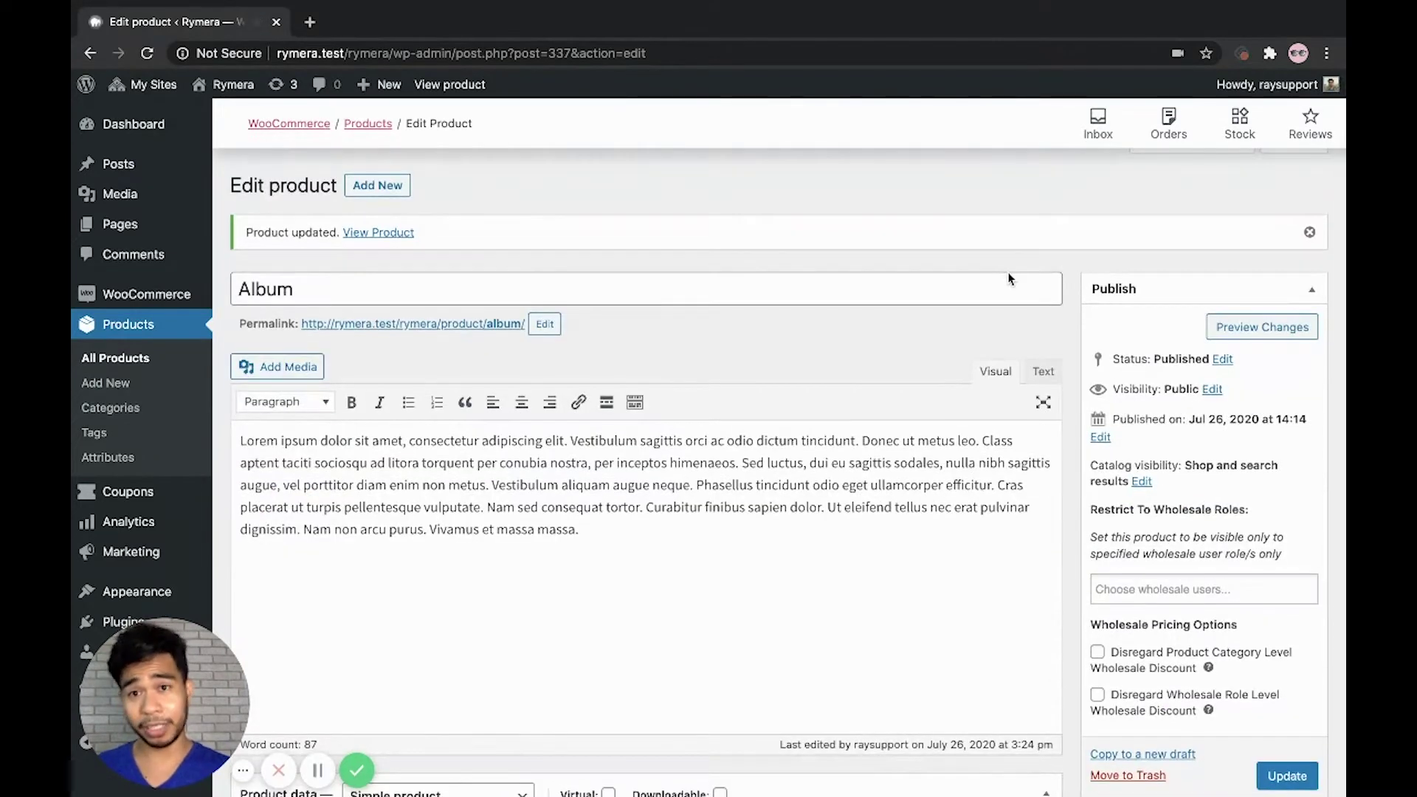
# From All Products, export with 'Yes, export all custom meta' ticked and generate the products CSV
pyautogui.click(147, 360)
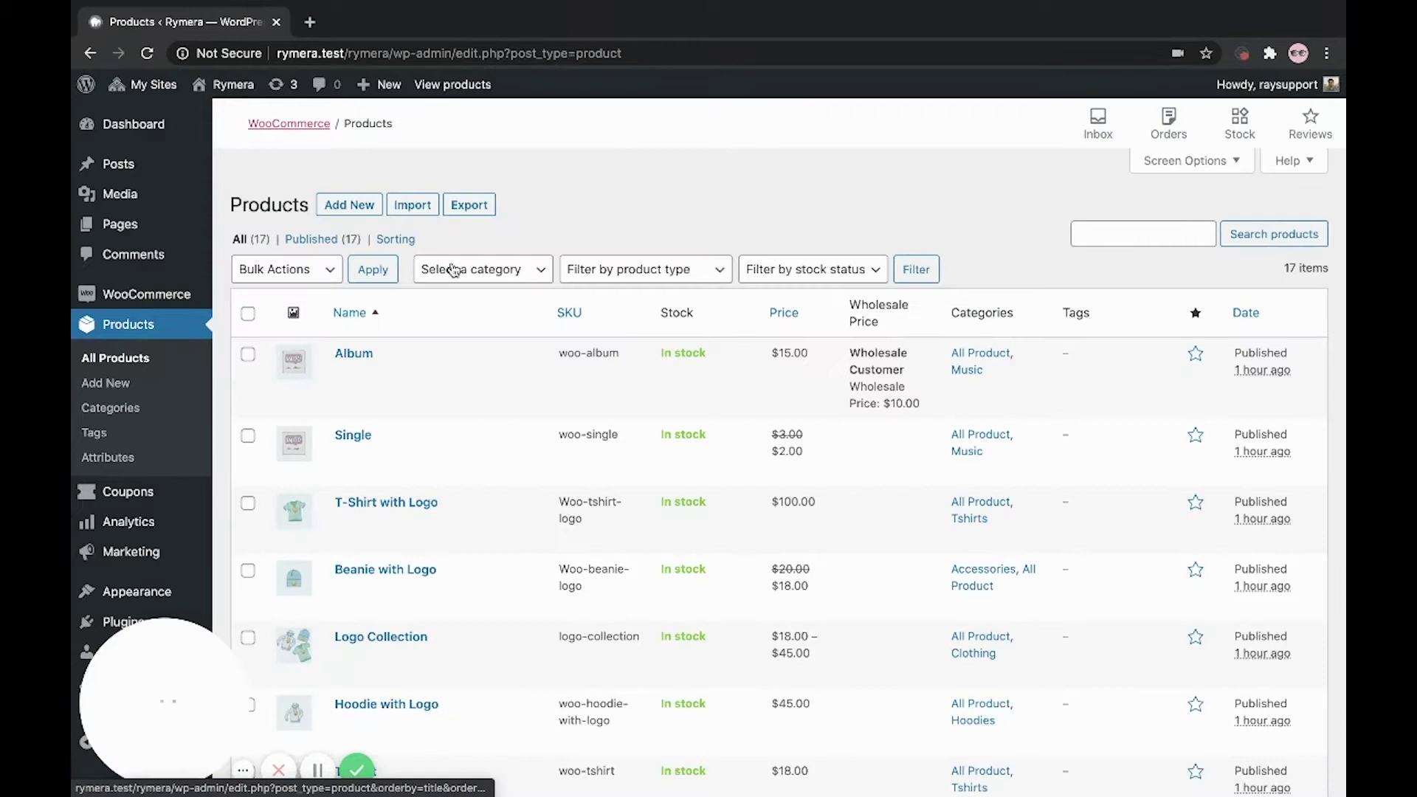
pyautogui.click(472, 209)
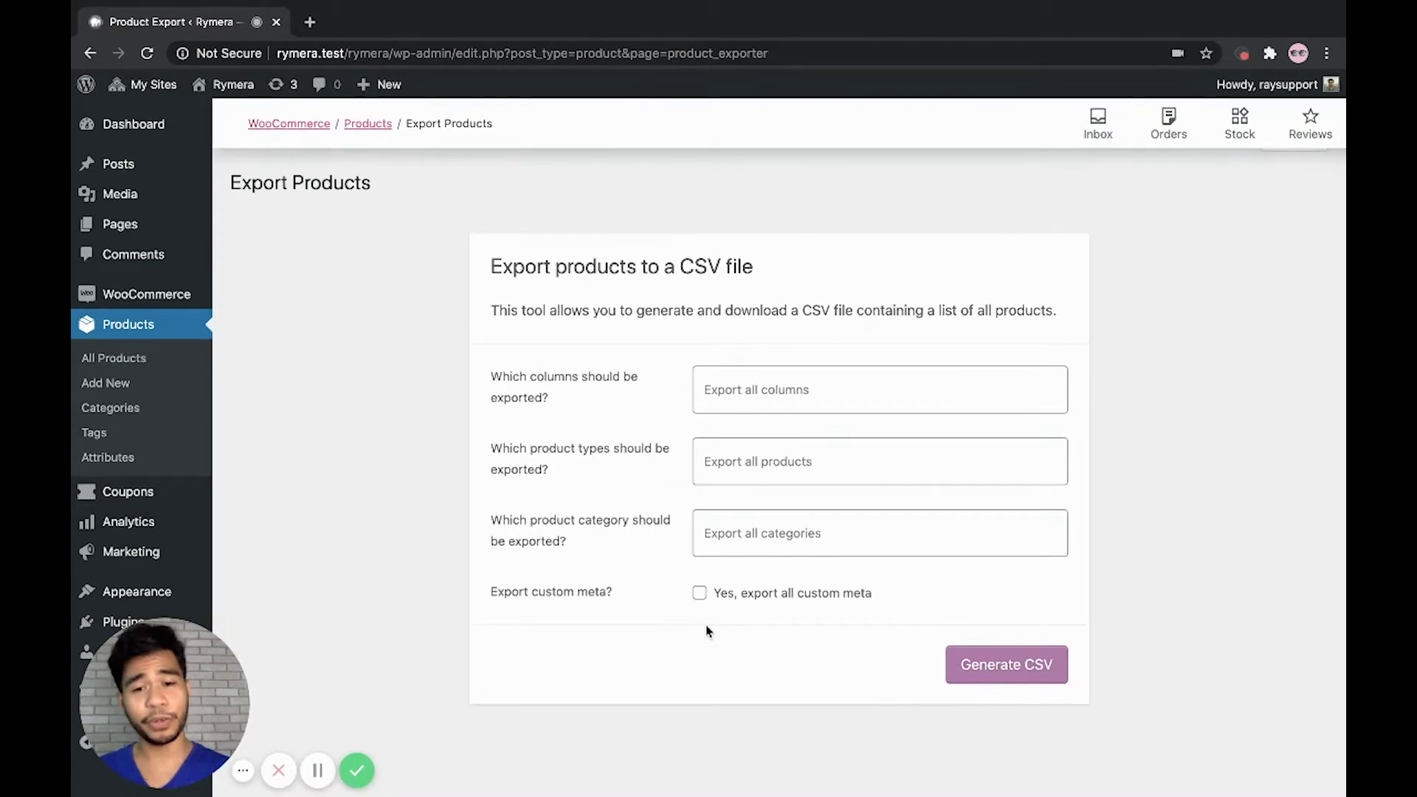
pyautogui.click(699, 595)
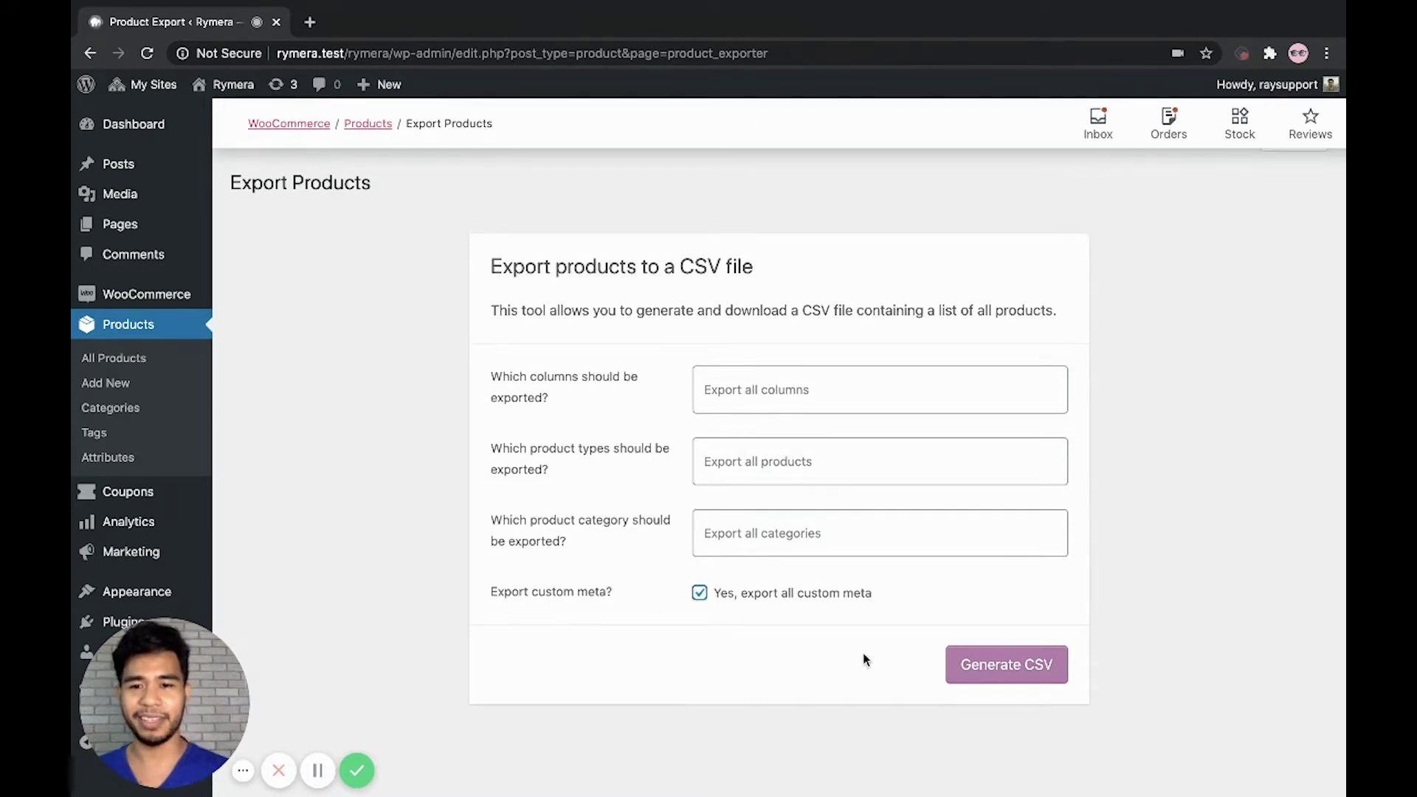
pyautogui.click(991, 658)
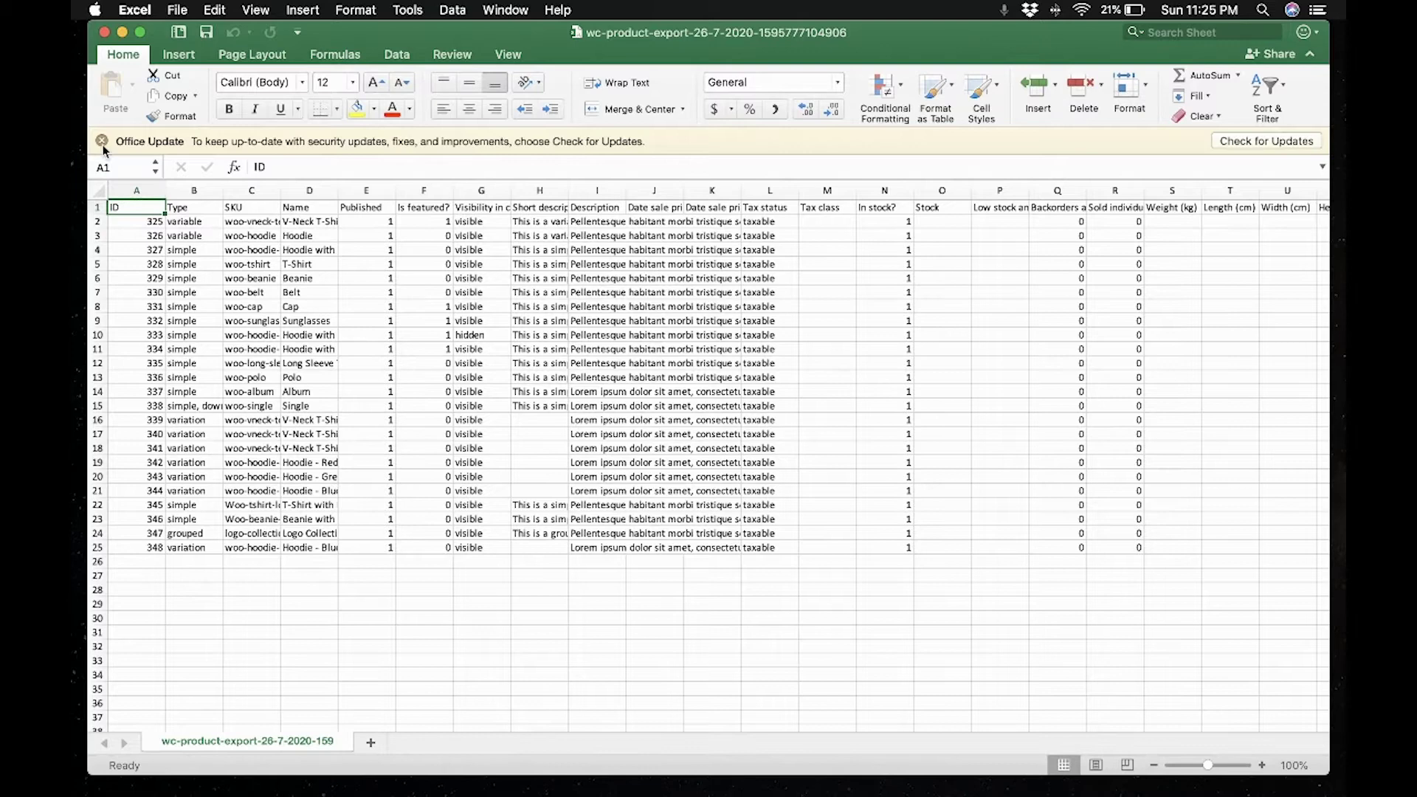
# Dismiss the Office update bar and widen column D so product names show fully
pyautogui.click(102, 145)
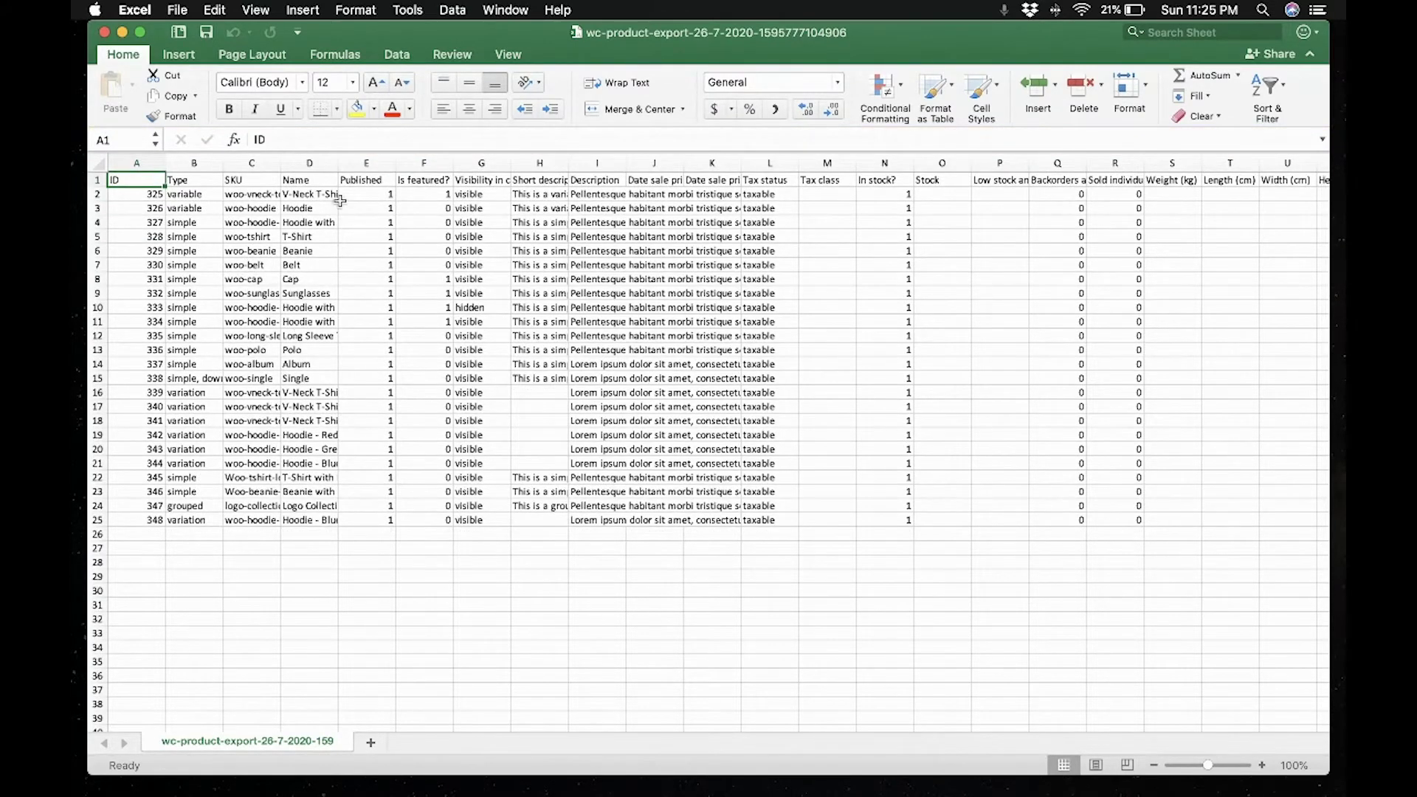
pyautogui.moveTo(337, 165); pyautogui.dragTo(442, 173)
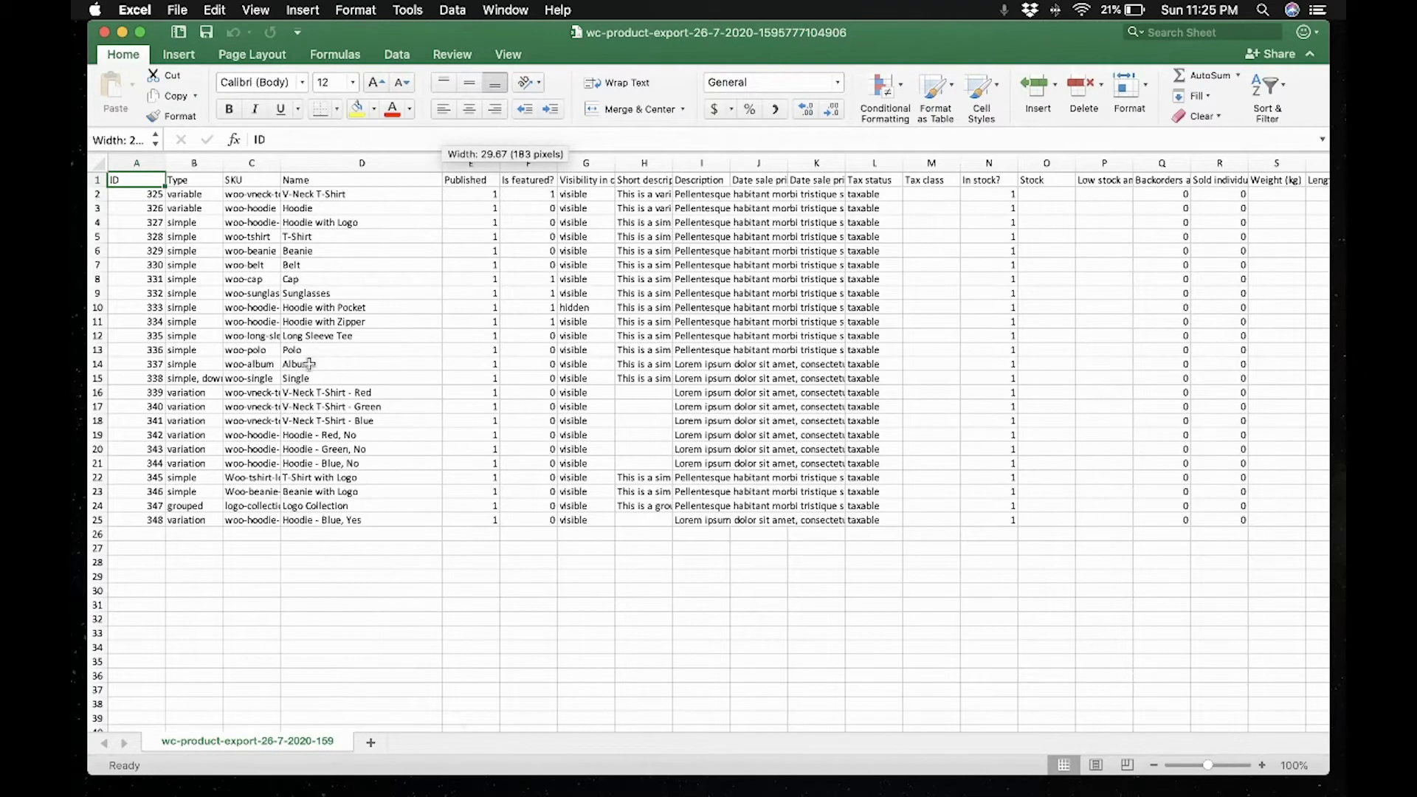
pyautogui.click(341, 364)
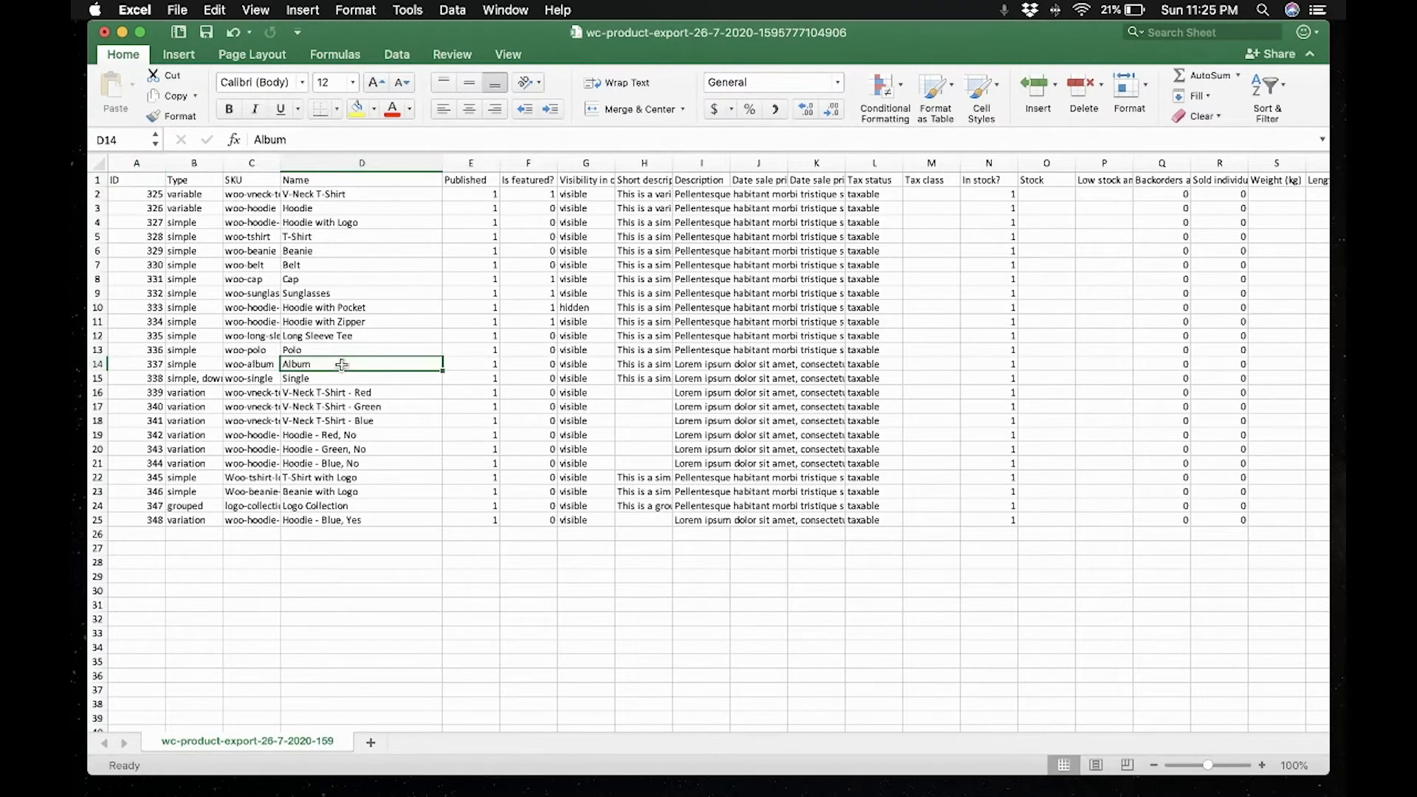
# Find Album's wholesale price of 10 in AW14 and widen column AW to read its header
pyautogui.hscroll(15, 341, 364)
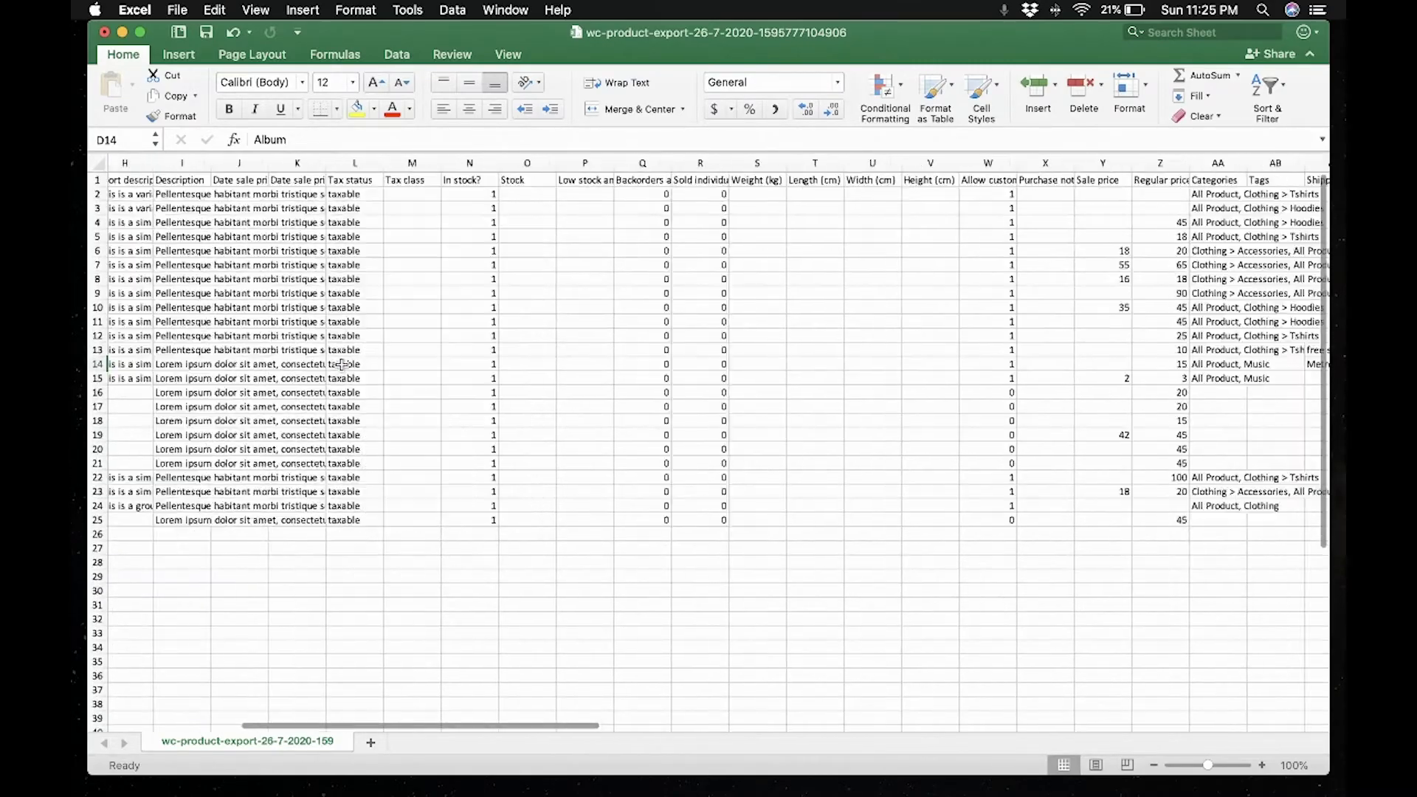
pyautogui.hscroll(15, 341, 364)
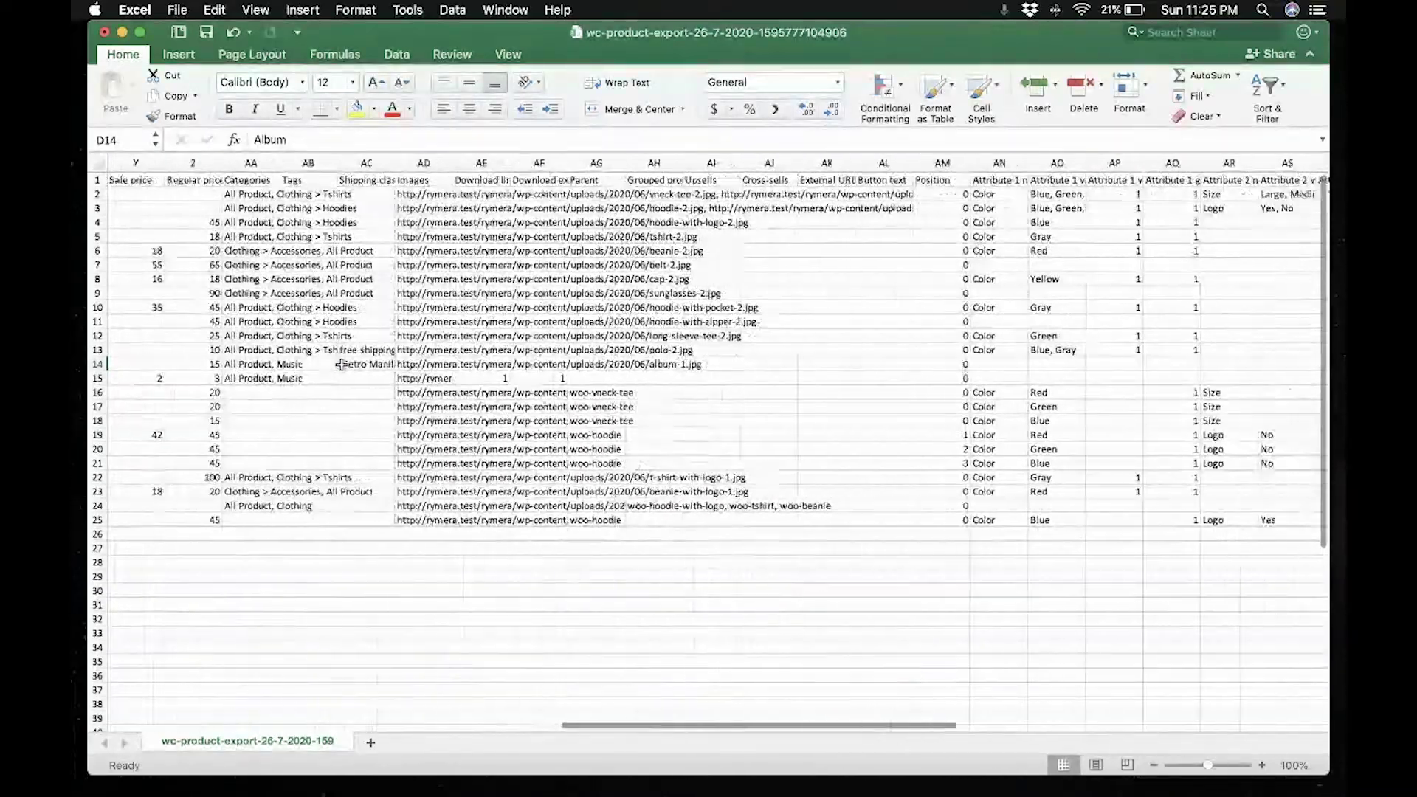
pyautogui.hscroll(12, 341, 365)
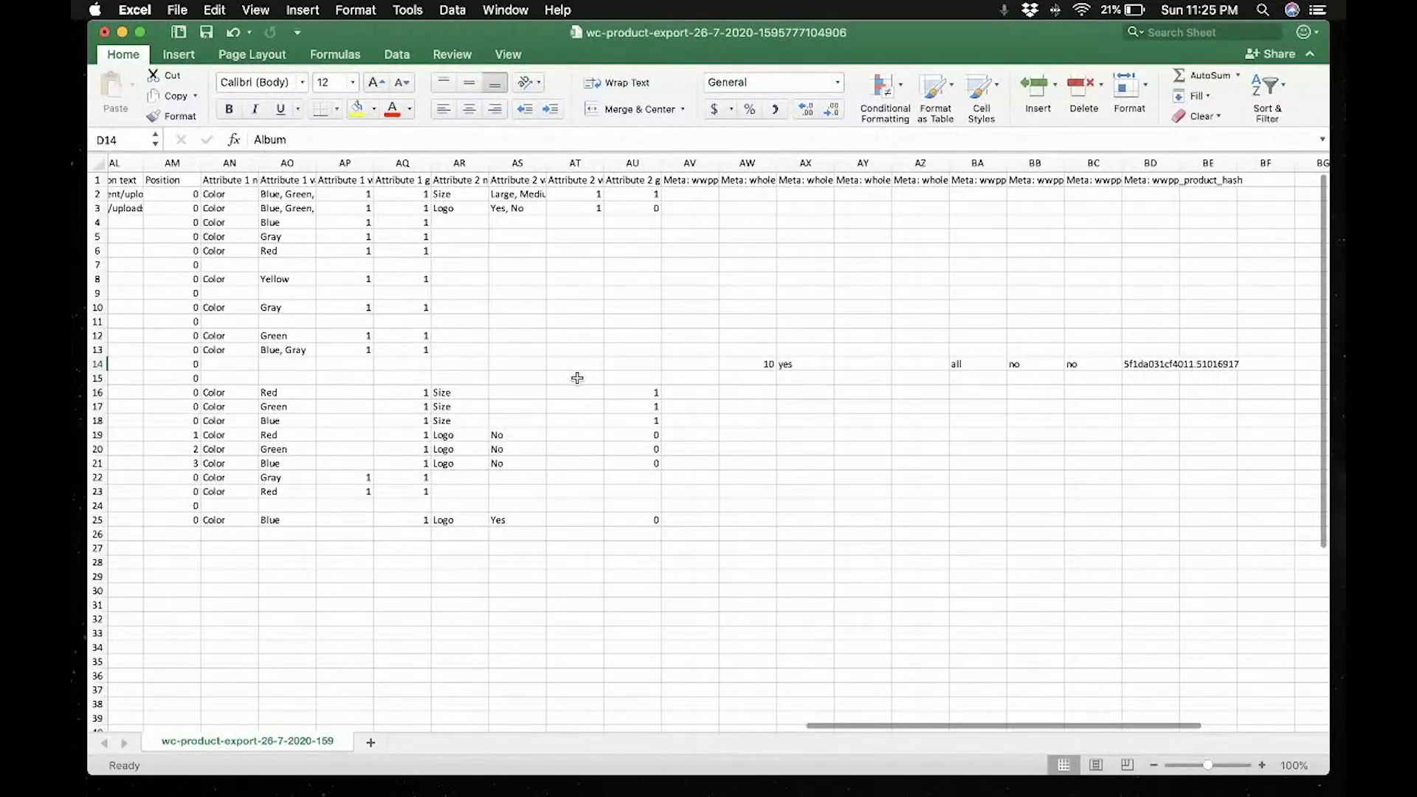
pyautogui.click(747, 362)
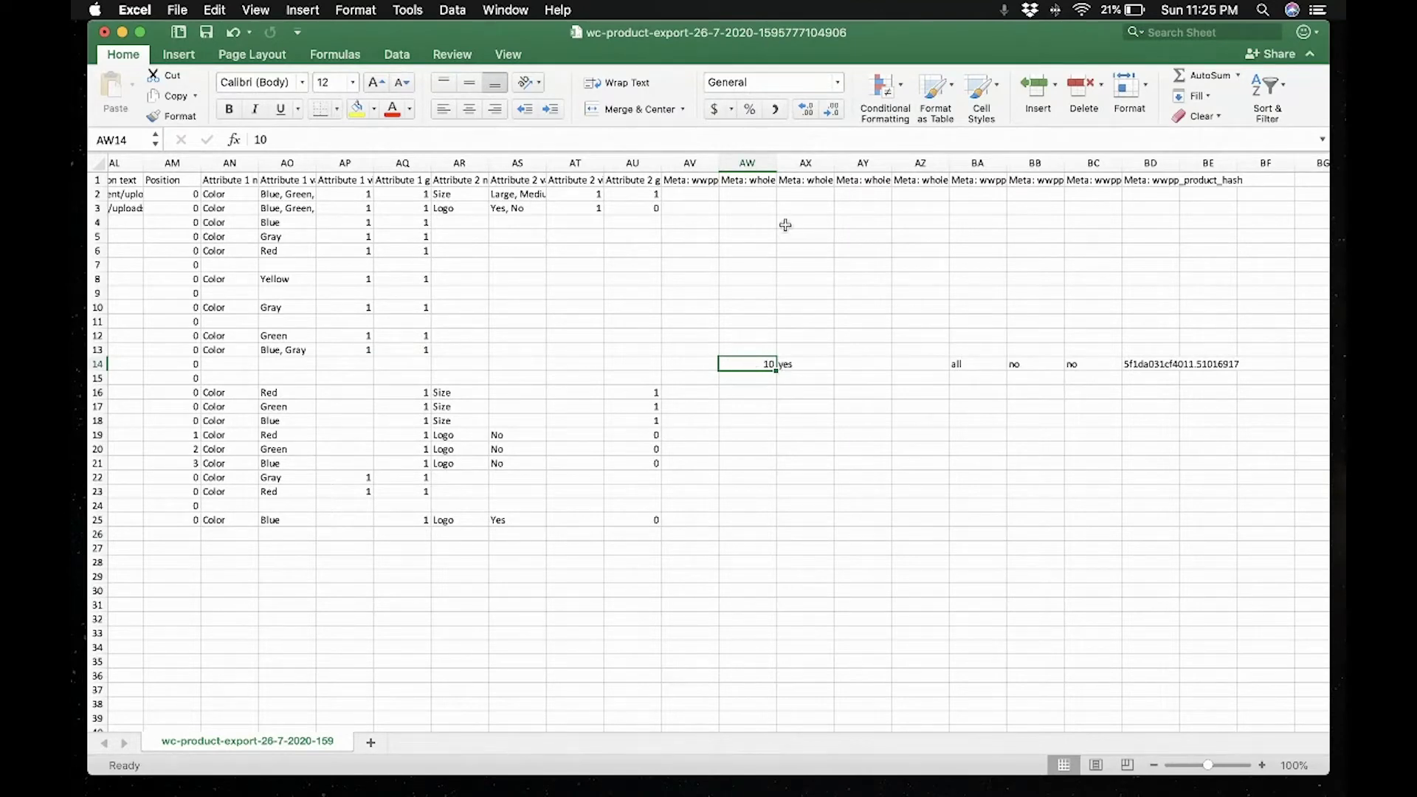
pyautogui.moveTo(776, 163); pyautogui.dragTo(937, 159)
pyautogui.click(839, 181)
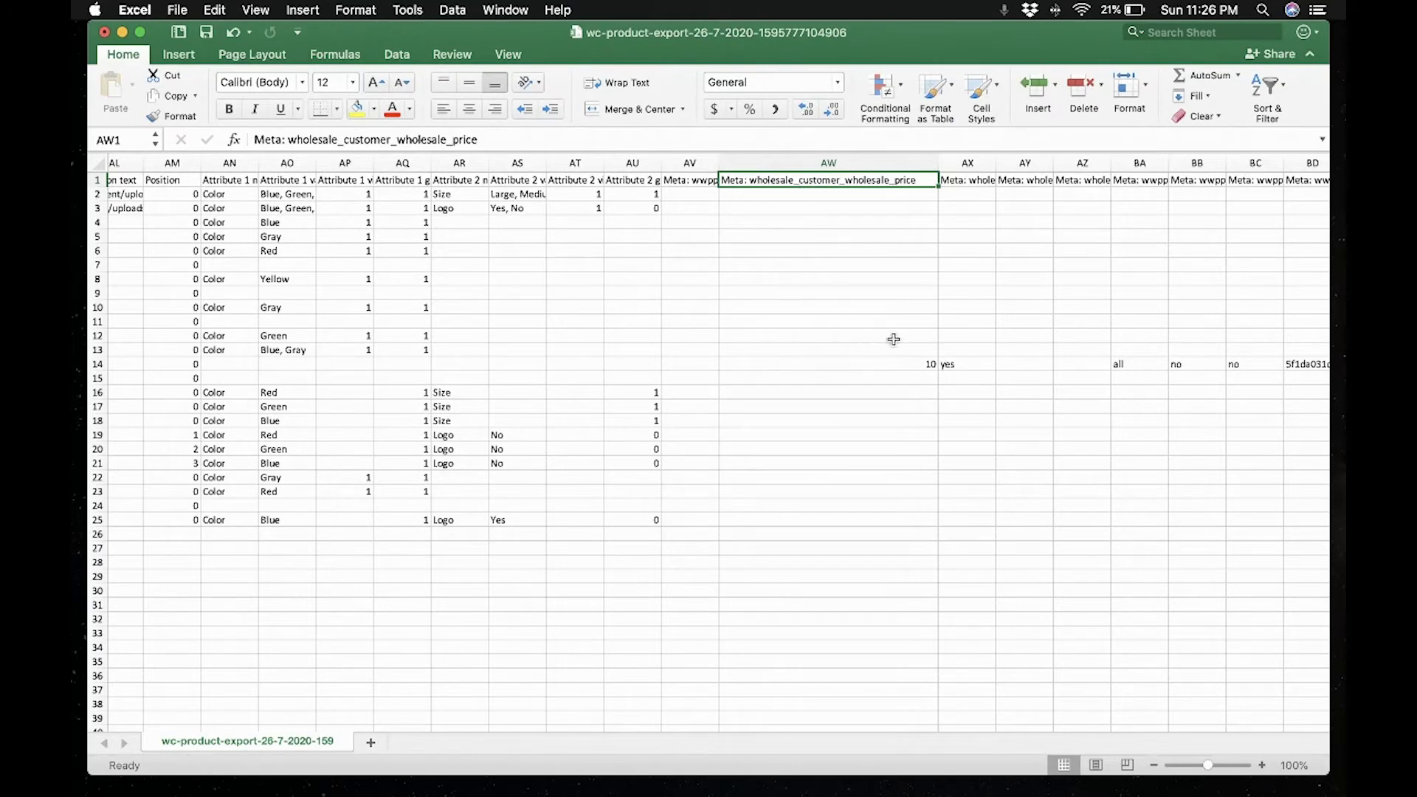
# Fill a wholesale price of 9 into AW2:AW13 and AW15:AW25, skipping the Album row
pyautogui.click(915, 196)
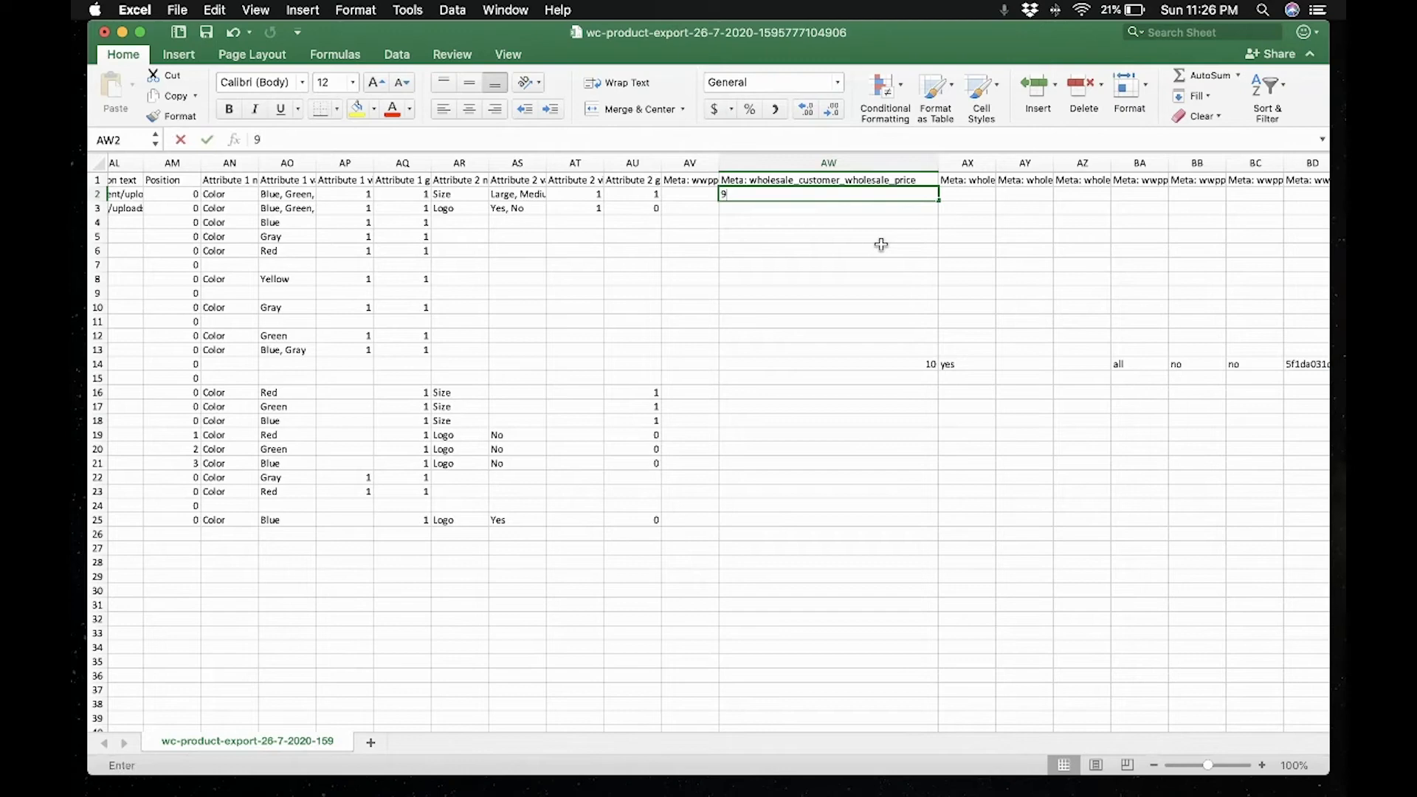
pyautogui.click(881, 247)
pyautogui.click(922, 190)
pyautogui.moveTo(937, 200); pyautogui.dragTo(917, 356)
pyautogui.click(919, 377)
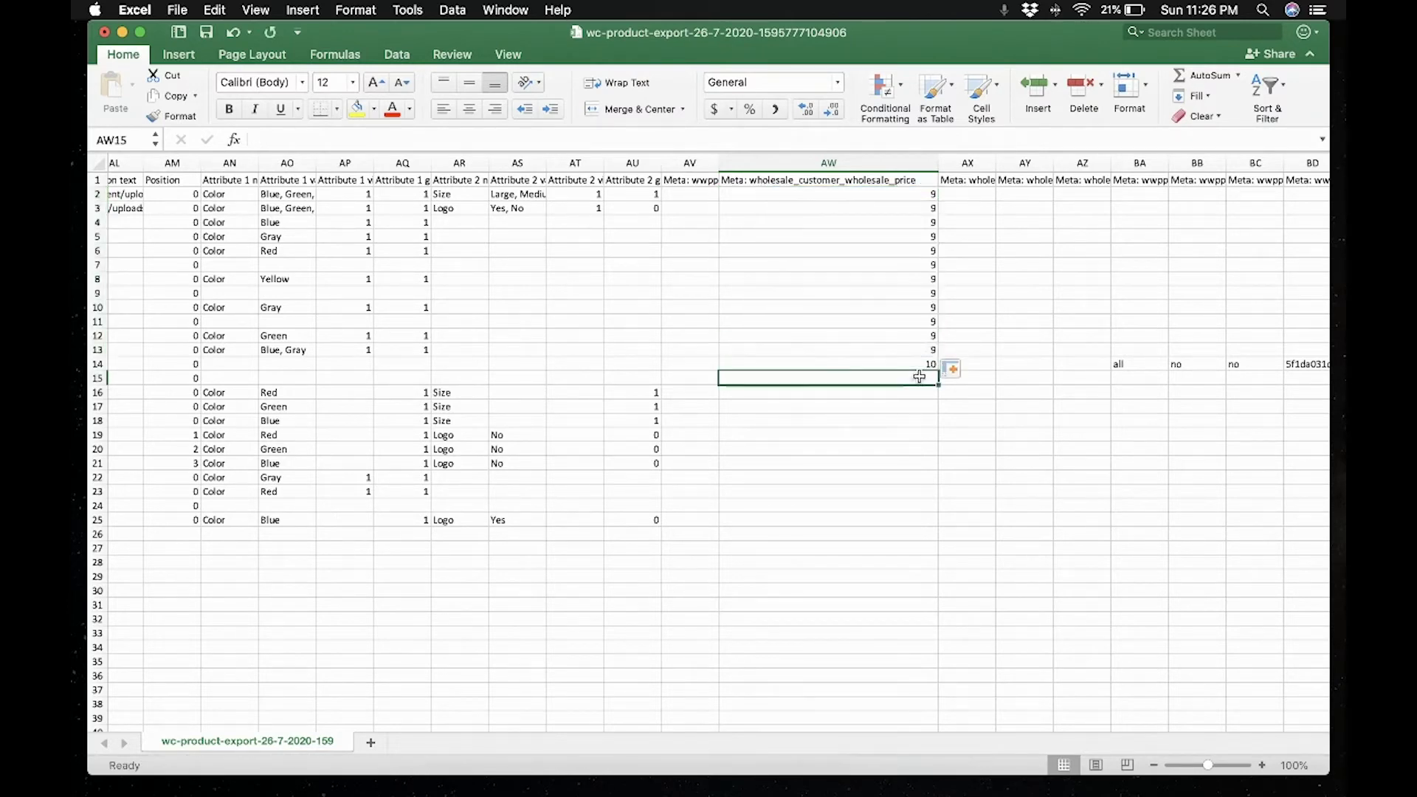
pyautogui.click(925, 349)
pyautogui.press('super+c')
pyautogui.click(908, 379)
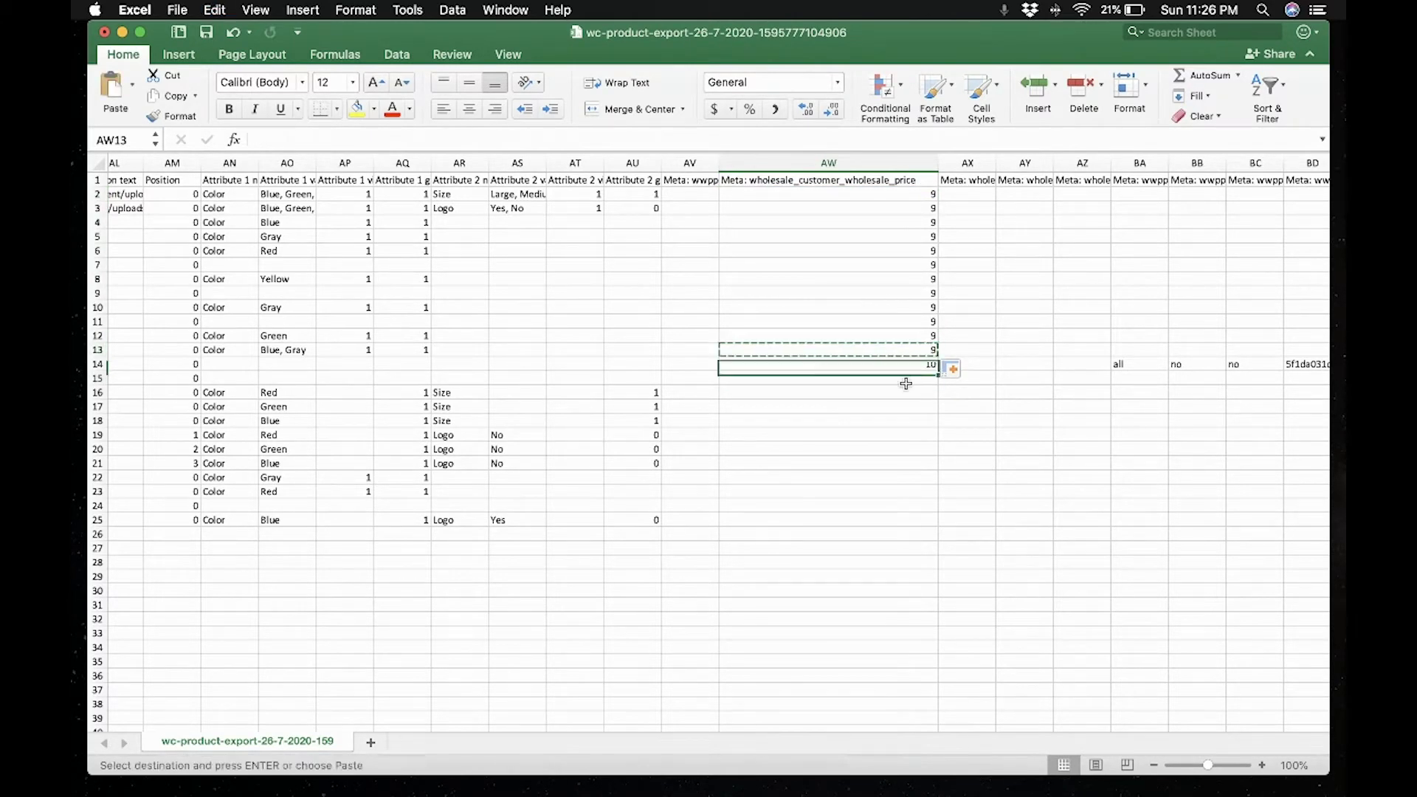
pyautogui.press('super+v')
pyautogui.moveTo(935, 386); pyautogui.dragTo(918, 524)
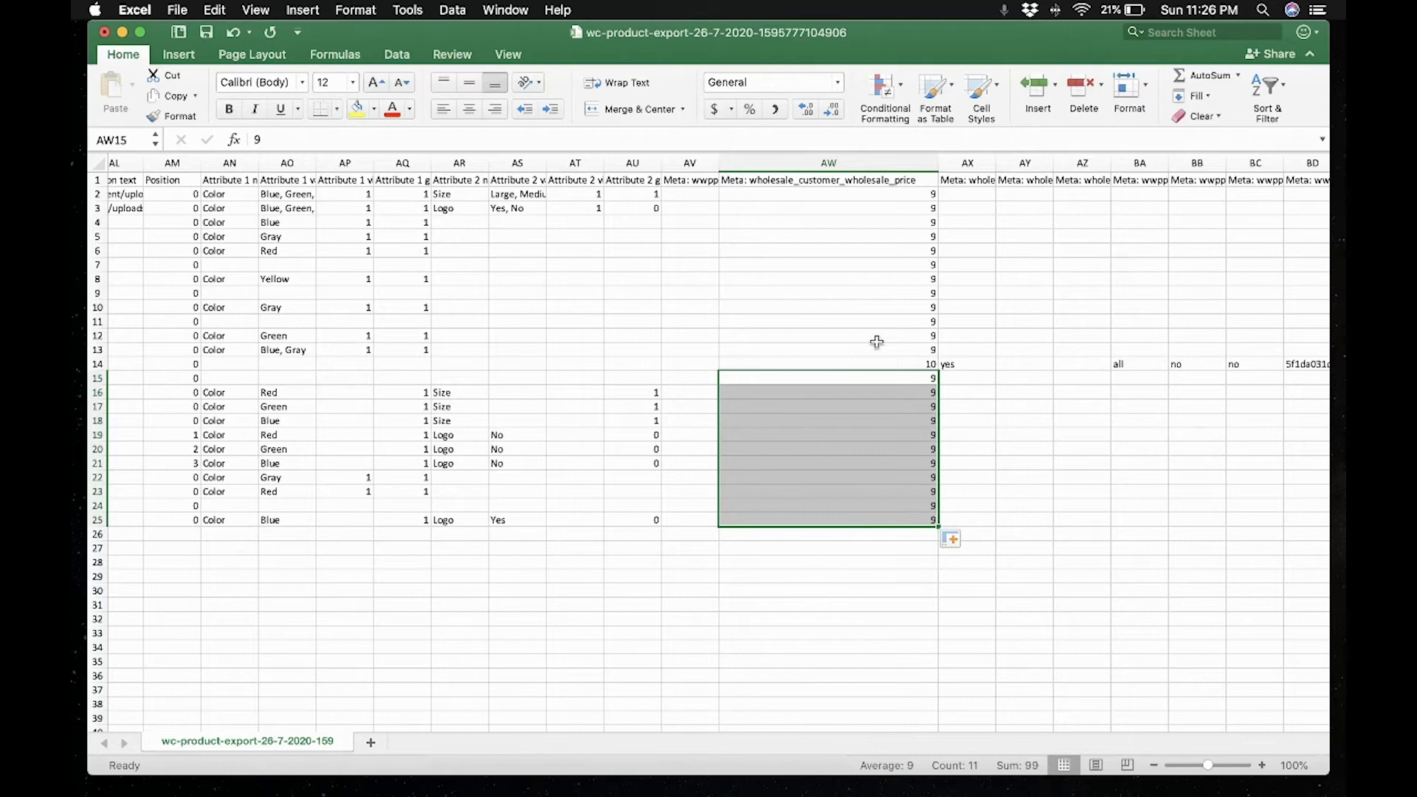
# Save the spreadsheet, keeping the CSV UTF-8 format
pyautogui.click(841, 338)
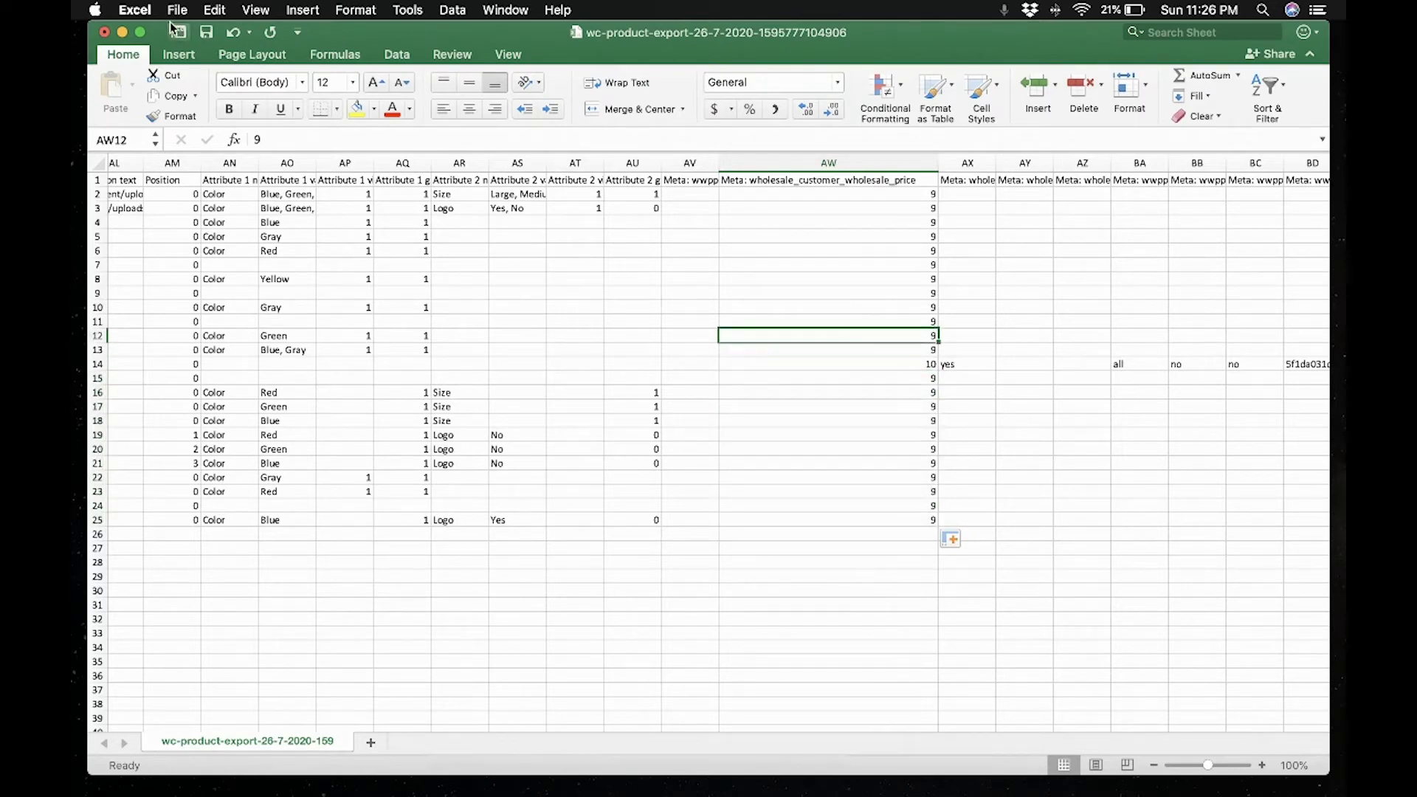
pyautogui.click(205, 32)
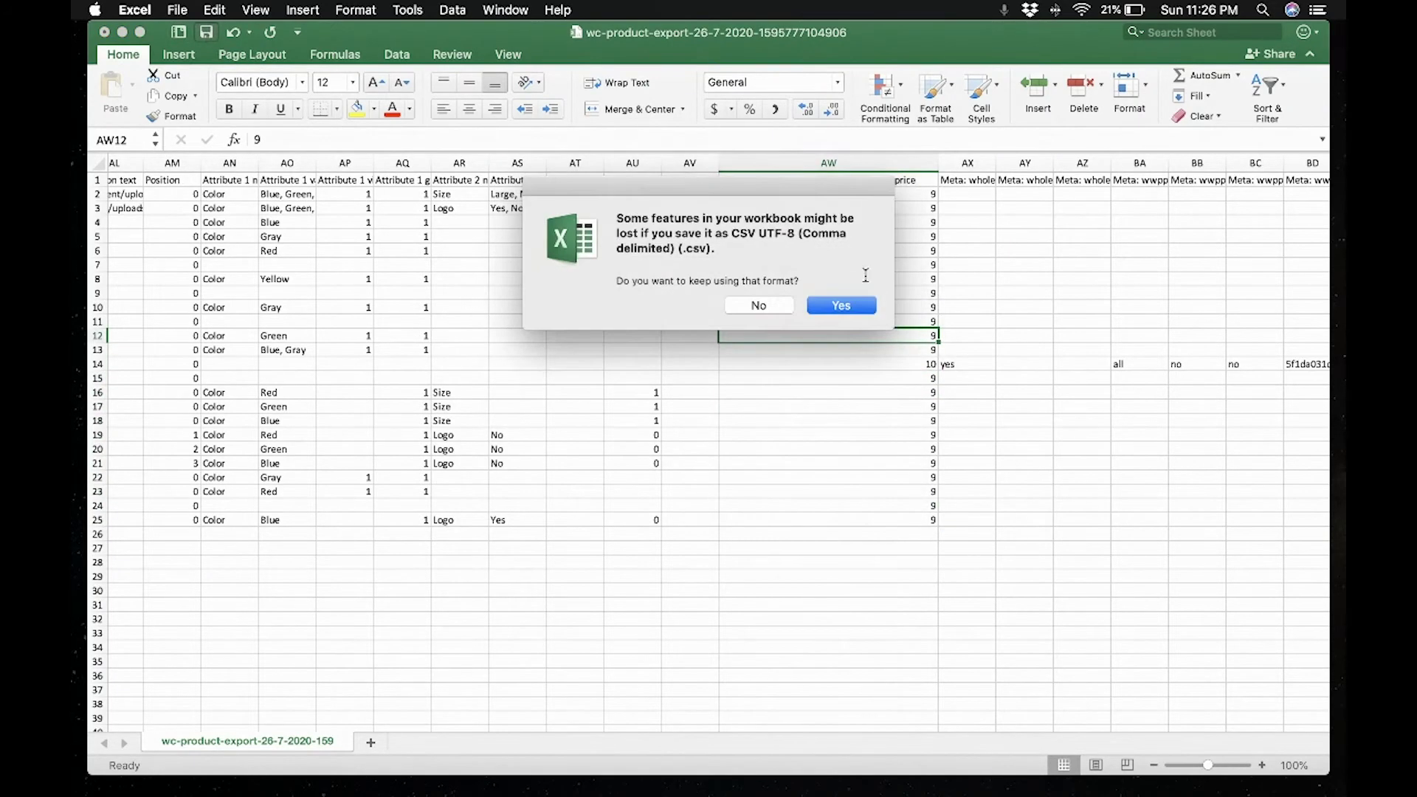
pyautogui.click(869, 303)
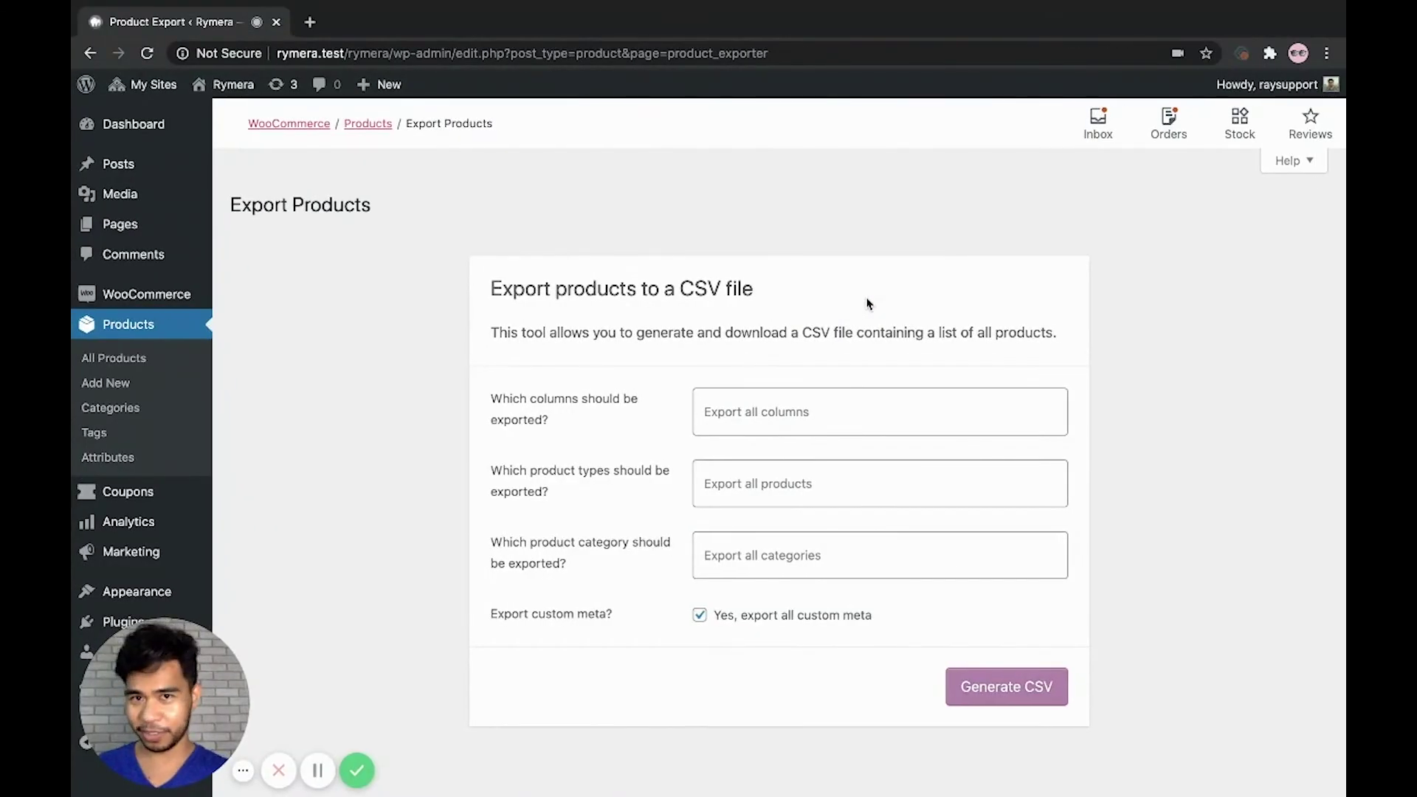
# In Products > Import, upload the edited wc-product-export CSV with 'Update existing products' ticked, then continue
pyautogui.click(162, 360)
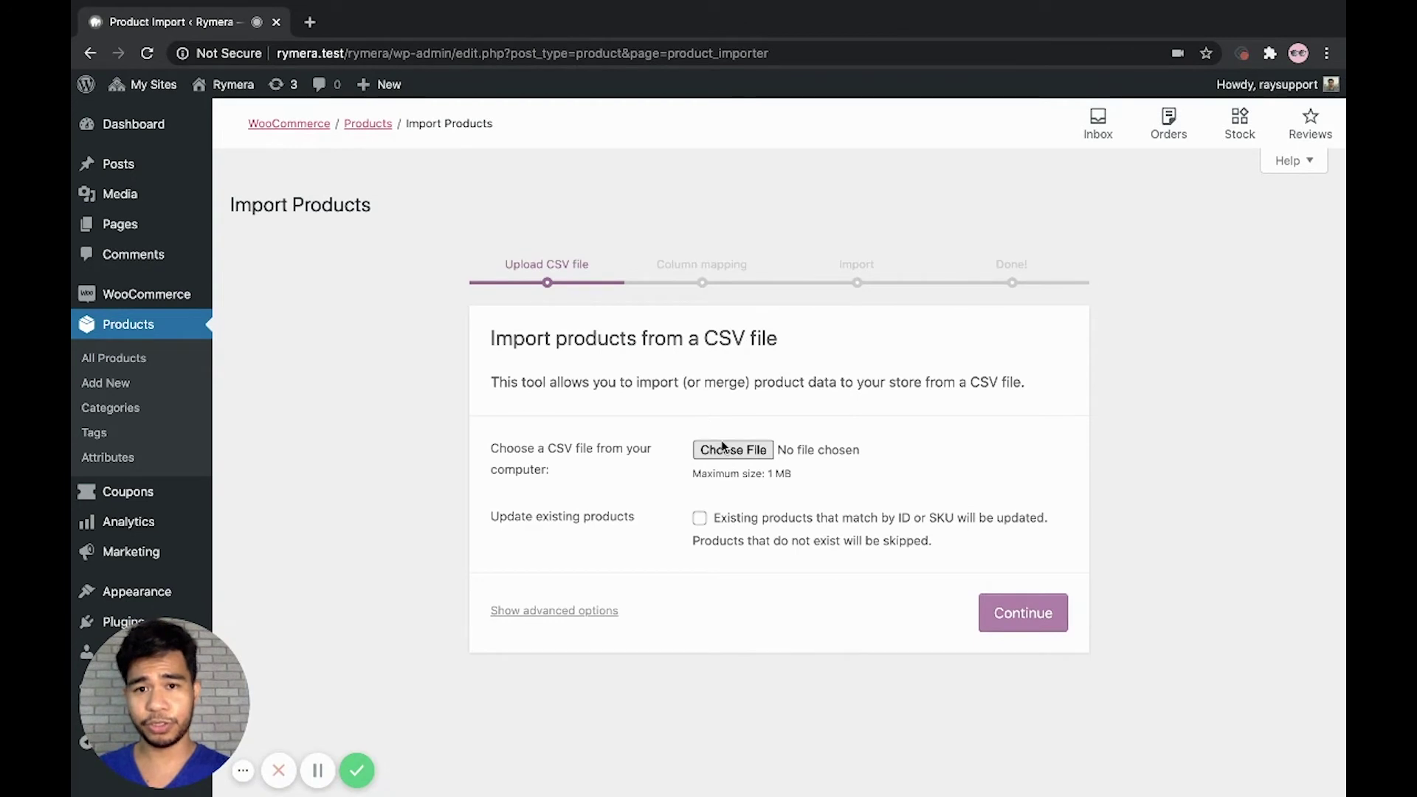
pyautogui.click(722, 448)
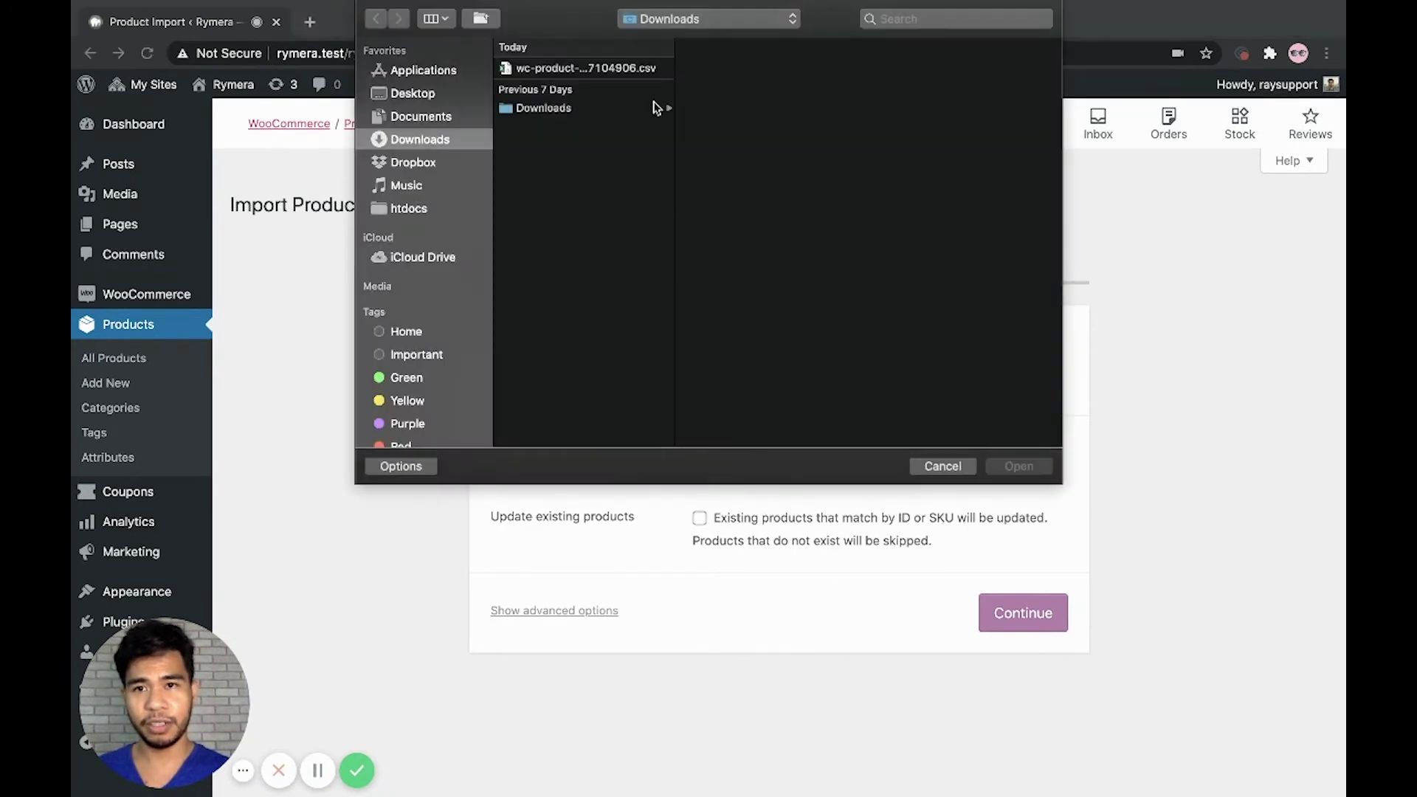
pyautogui.click(611, 67)
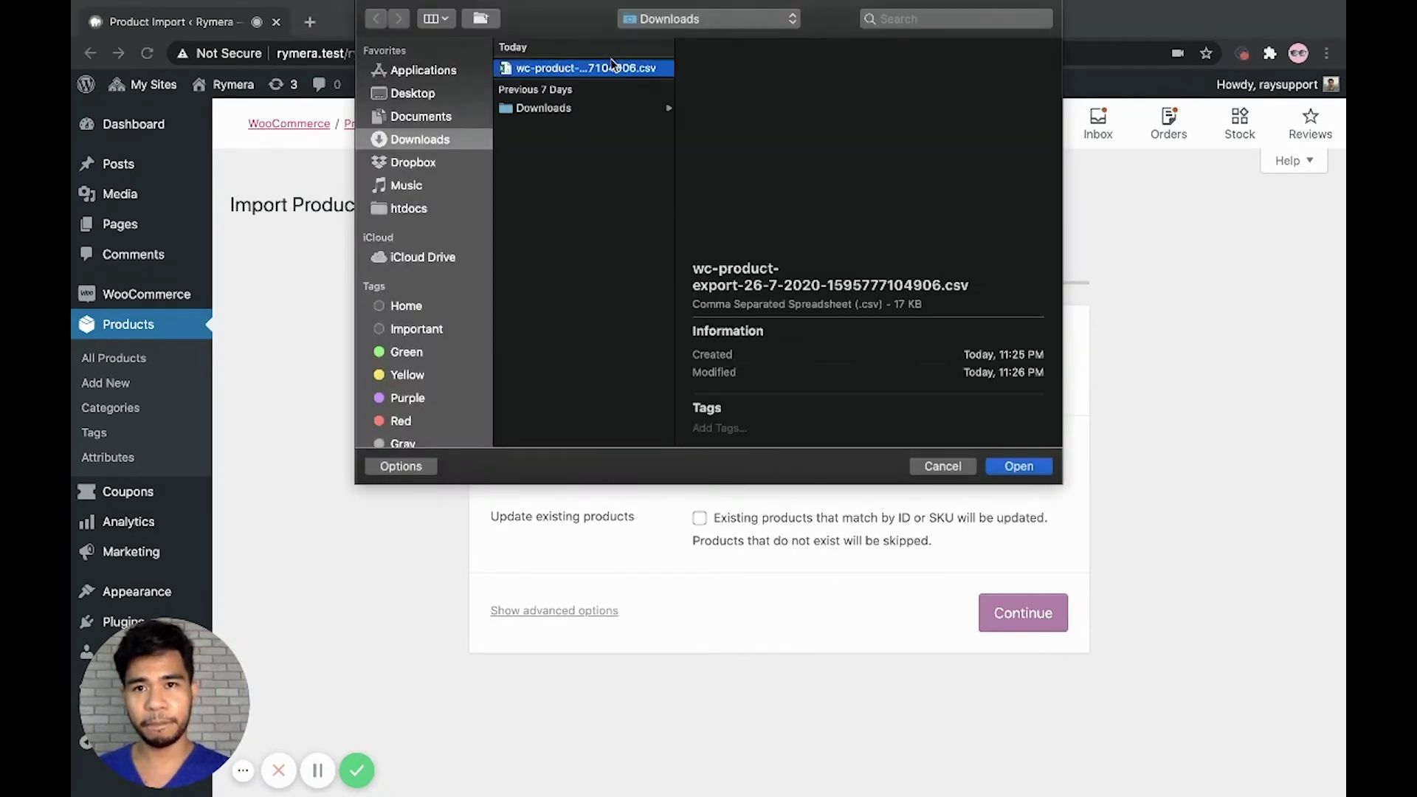
pyautogui.click(1023, 469)
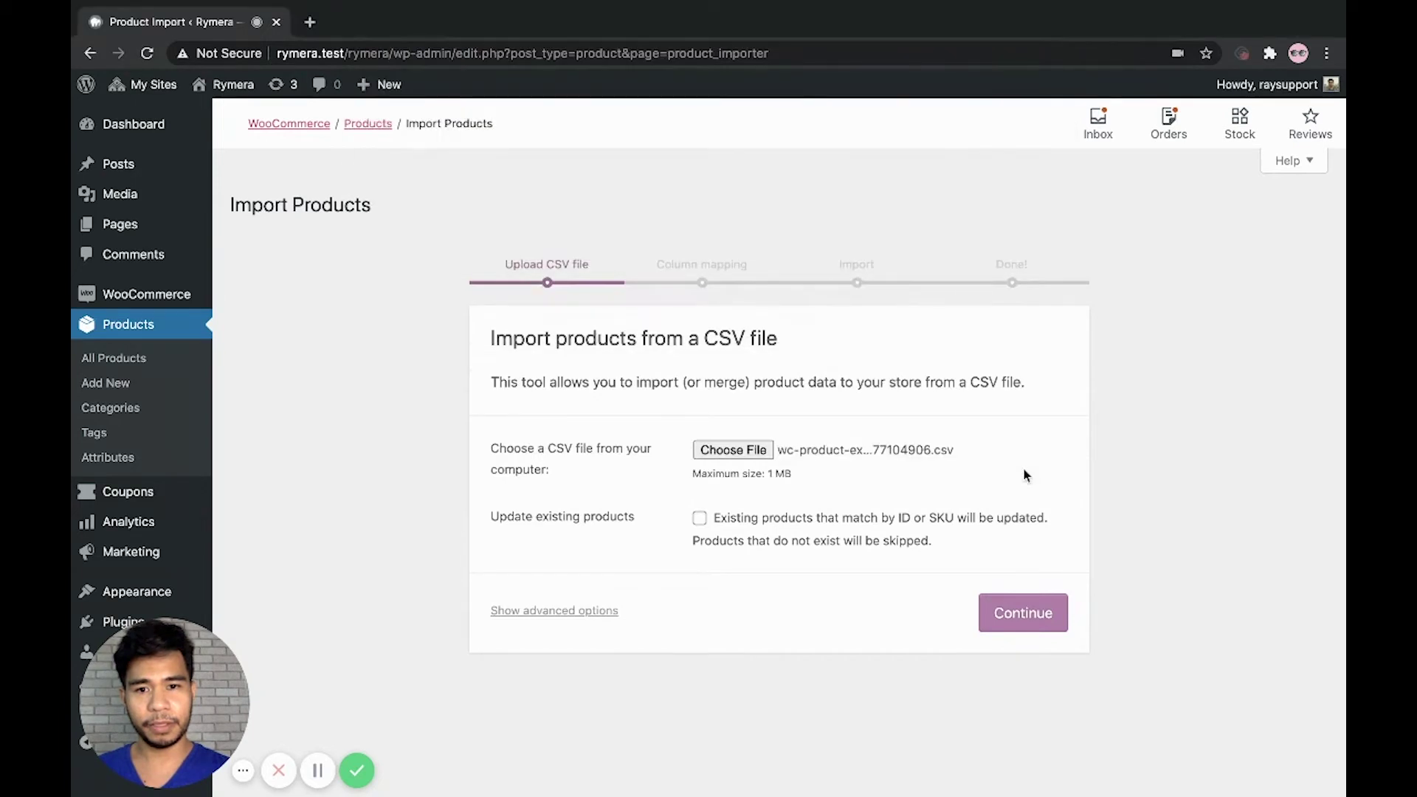
pyautogui.click(700, 519)
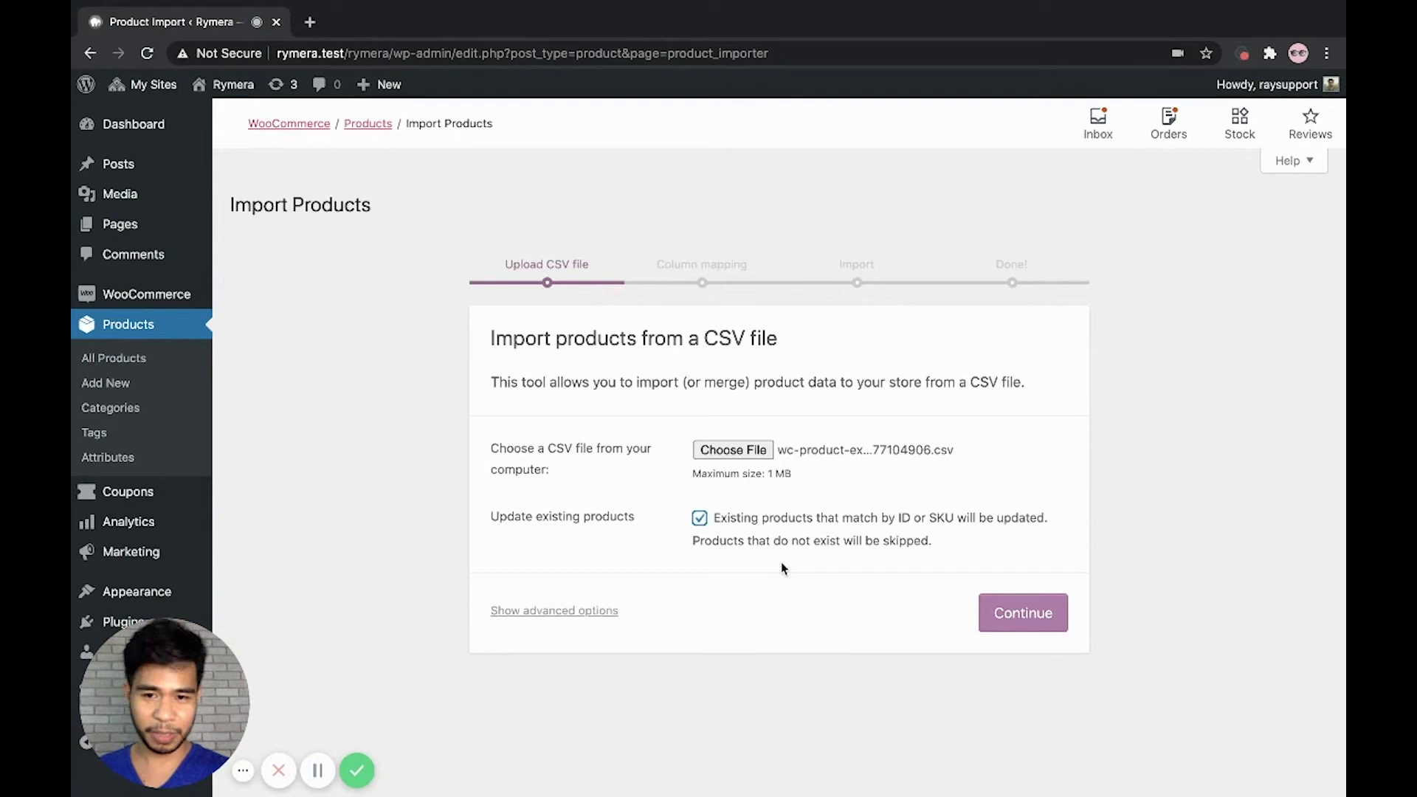
pyautogui.click(1004, 616)
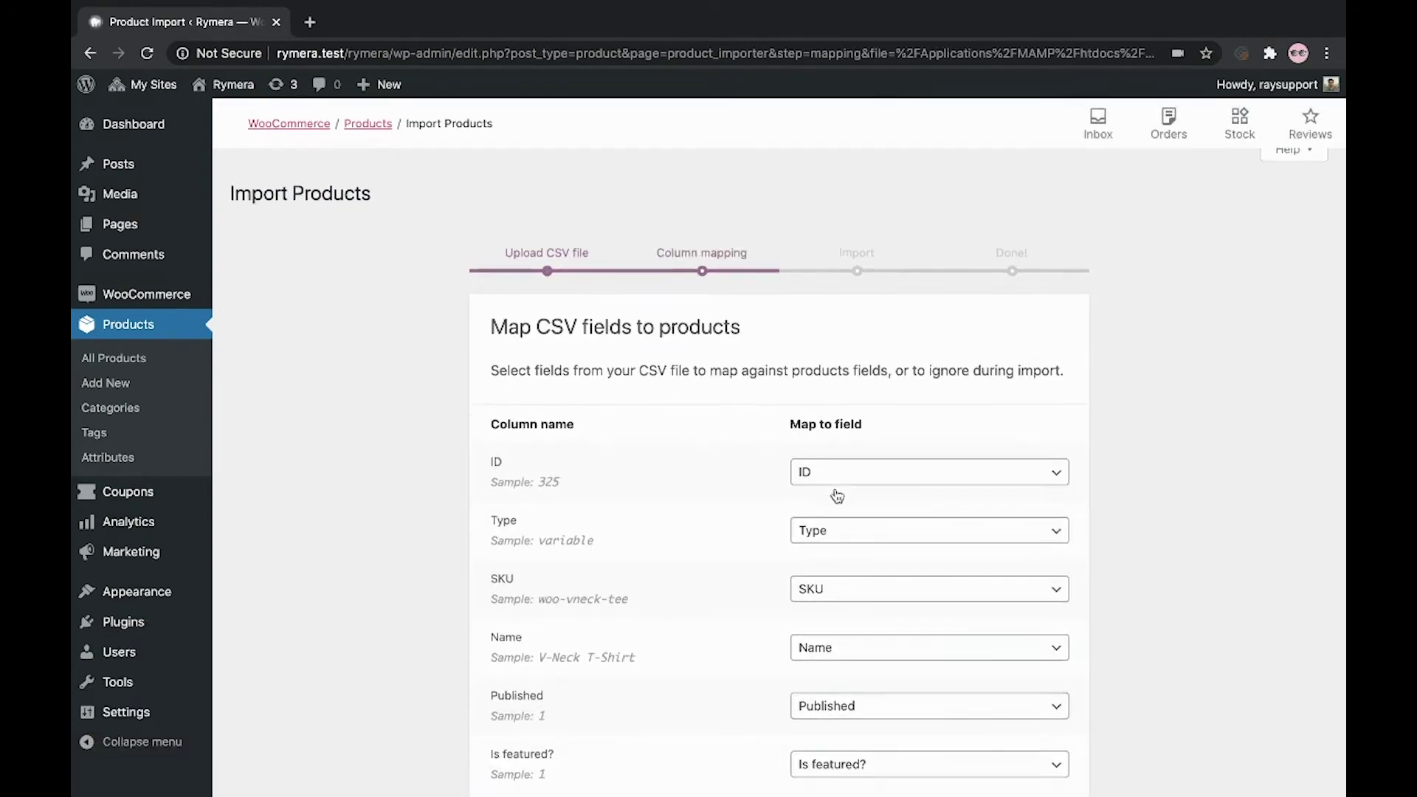
# Check the column mapping, keep meta fields as 'Import as meta data', and run the importer
pyautogui.scroll(-5, 836, 495)
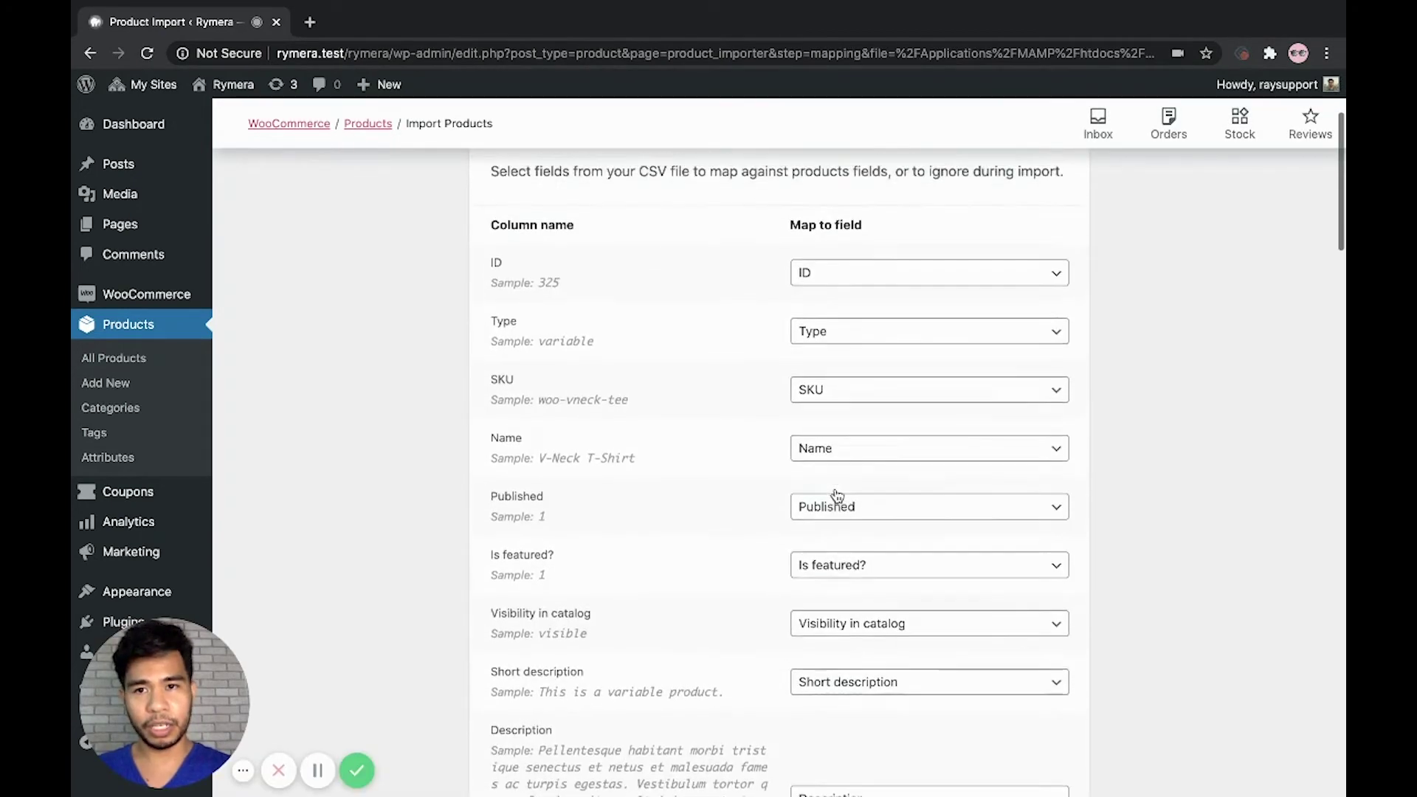
pyautogui.scroll(1, 837, 495)
pyautogui.scroll(-5, 724, 494)
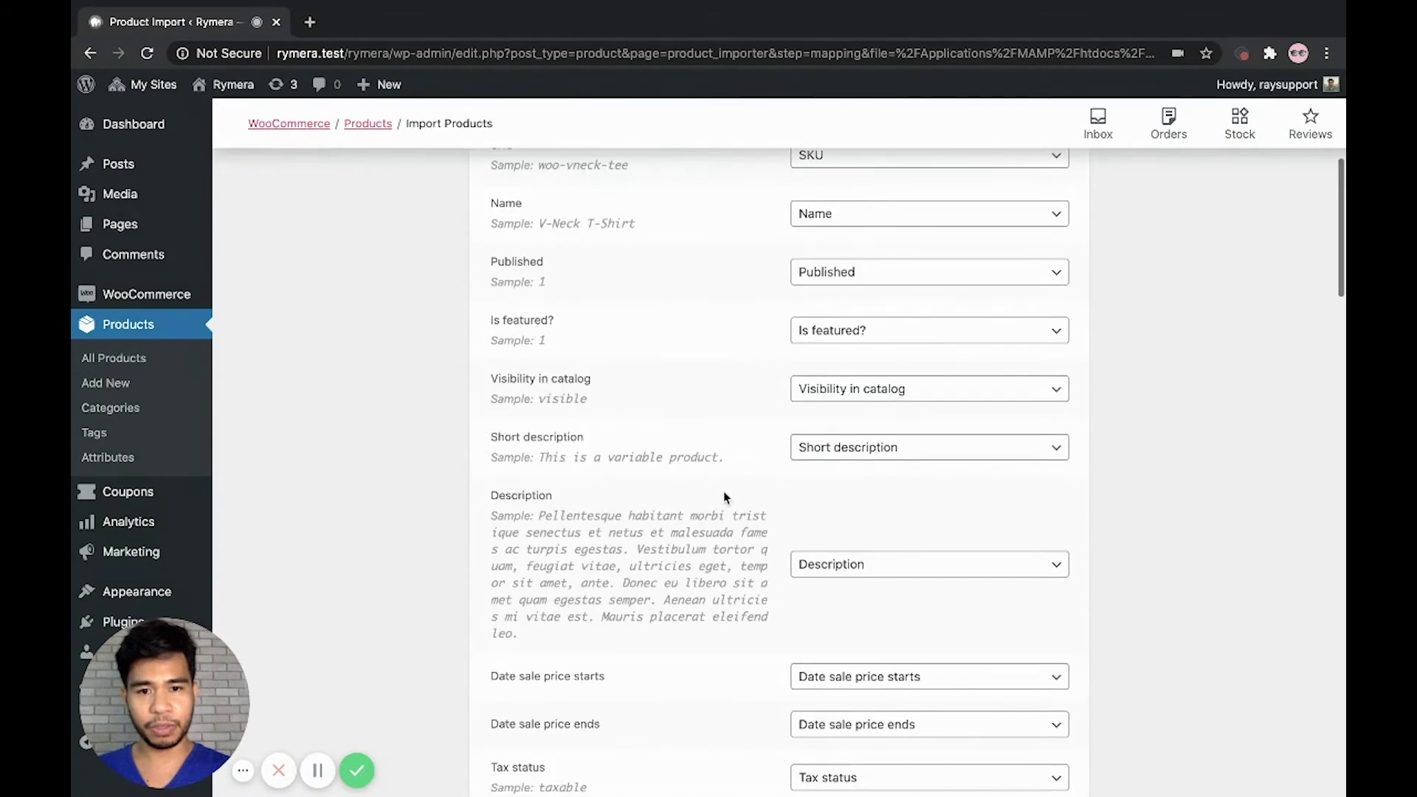
pyautogui.scroll(-10, 724, 497)
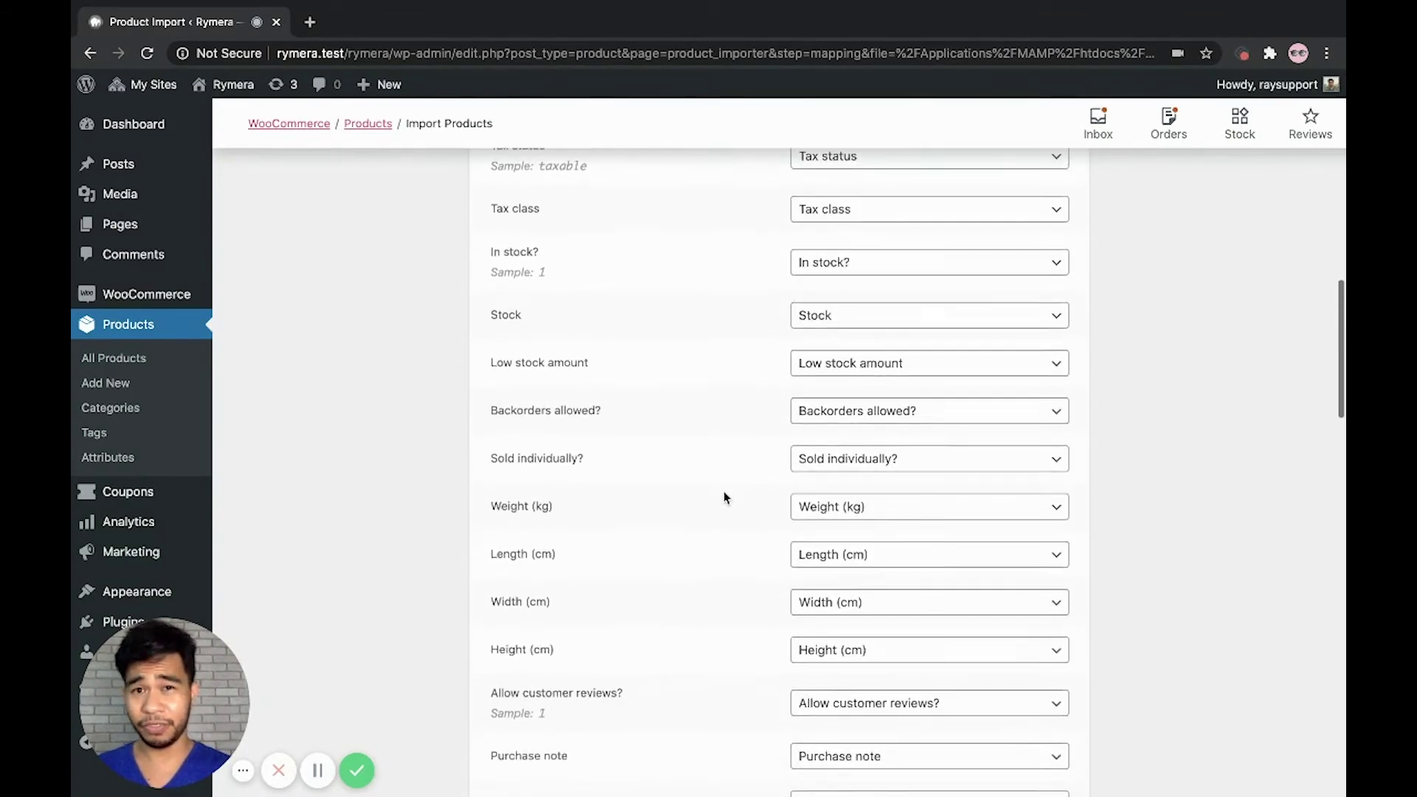
pyautogui.scroll(-9, 724, 496)
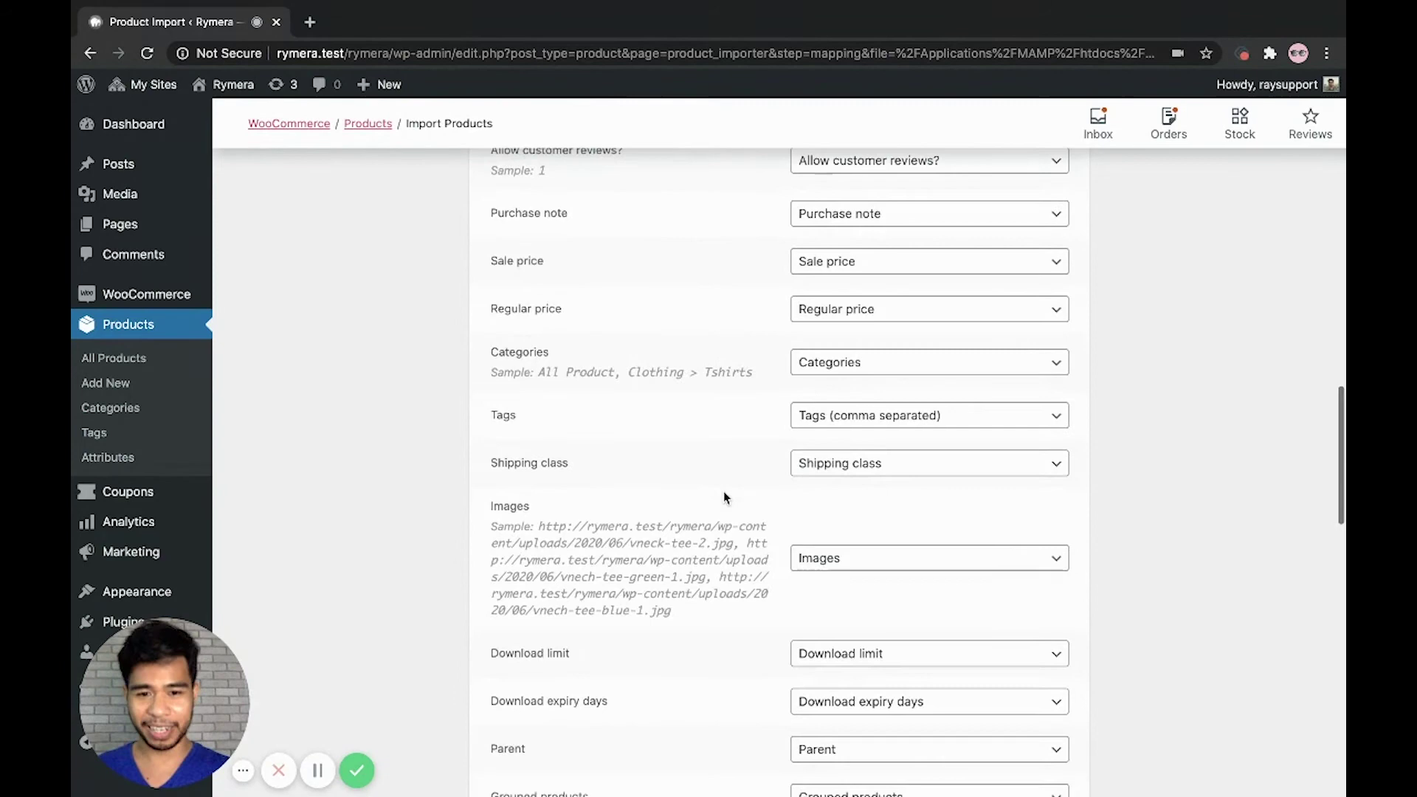
pyautogui.scroll(-17, 723, 493)
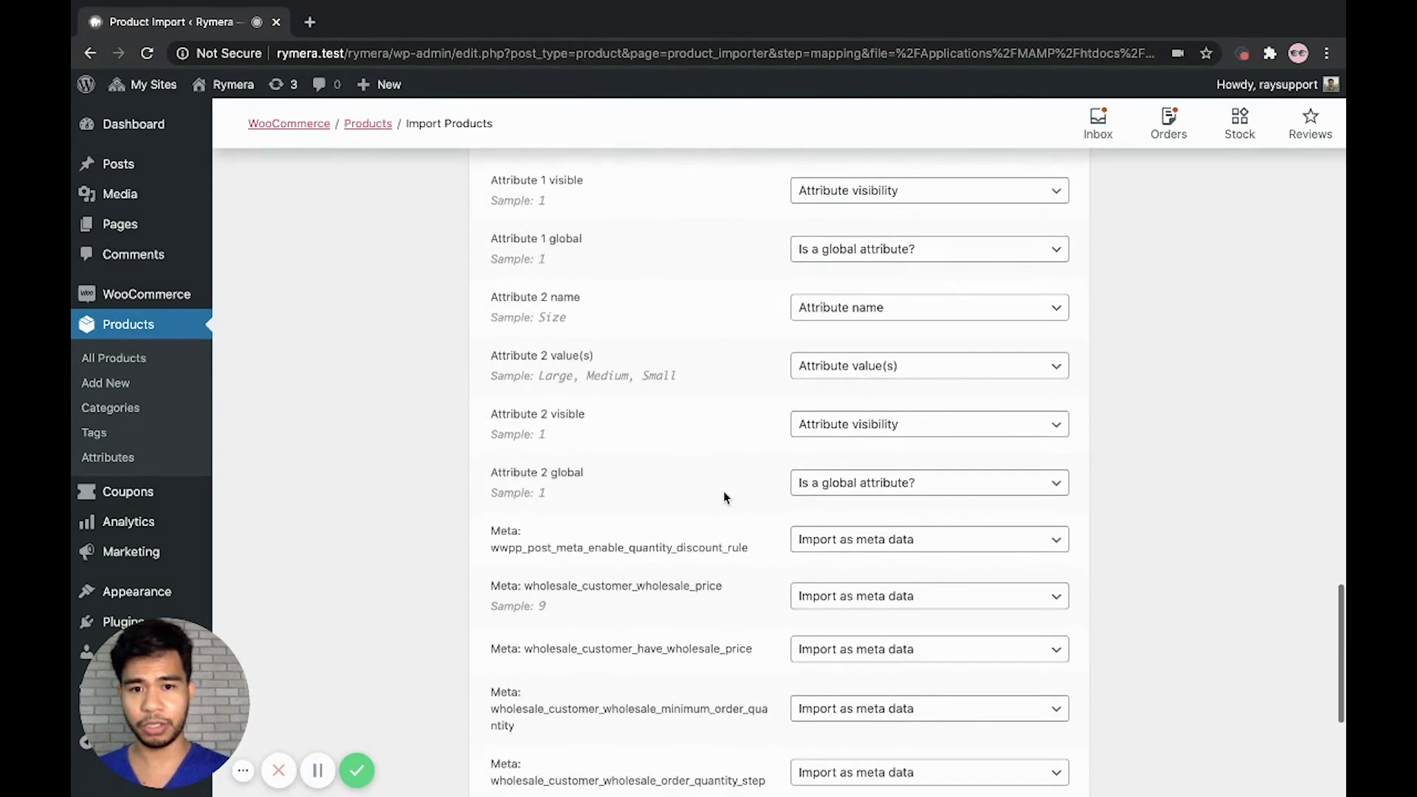
pyautogui.scroll(-4, 723, 496)
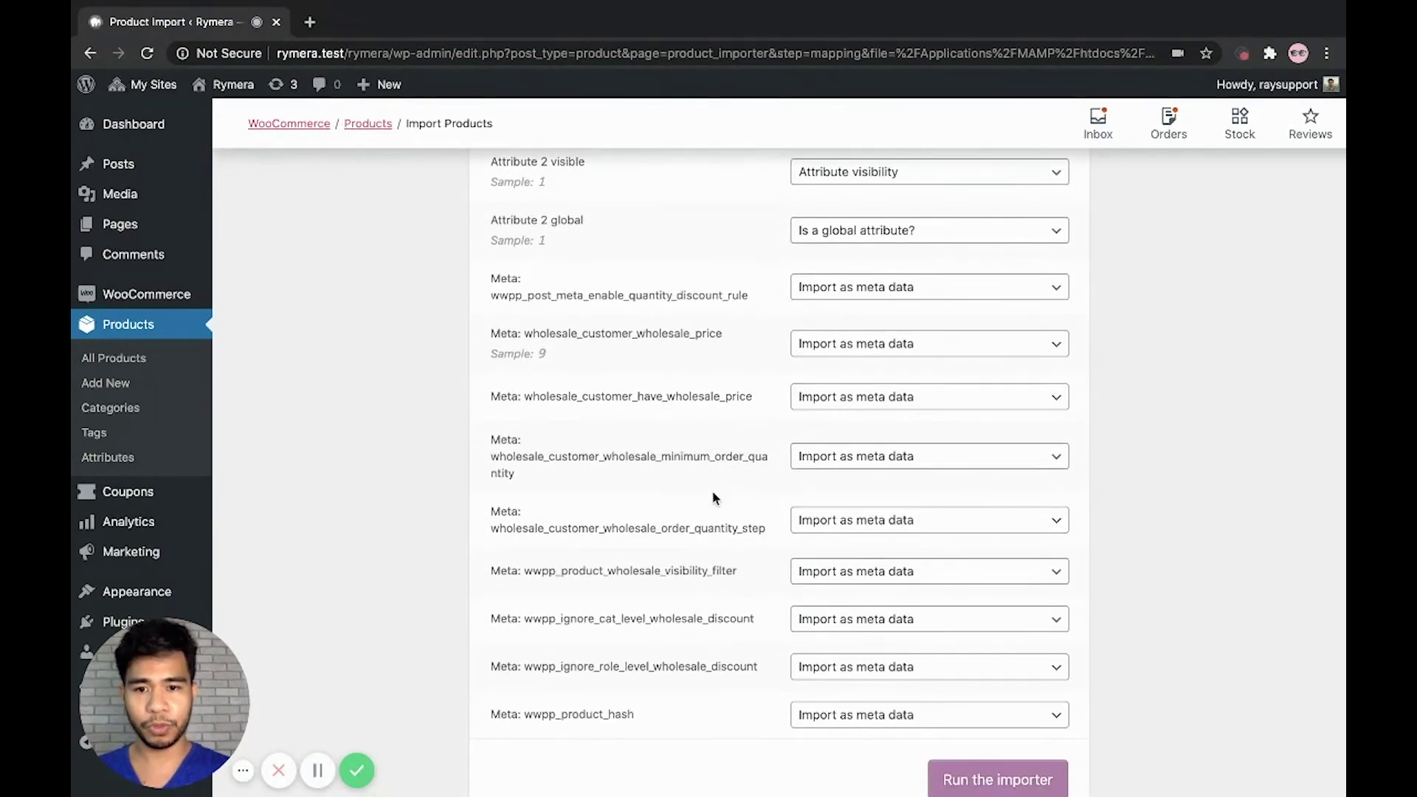
pyautogui.scroll(1, 661, 433)
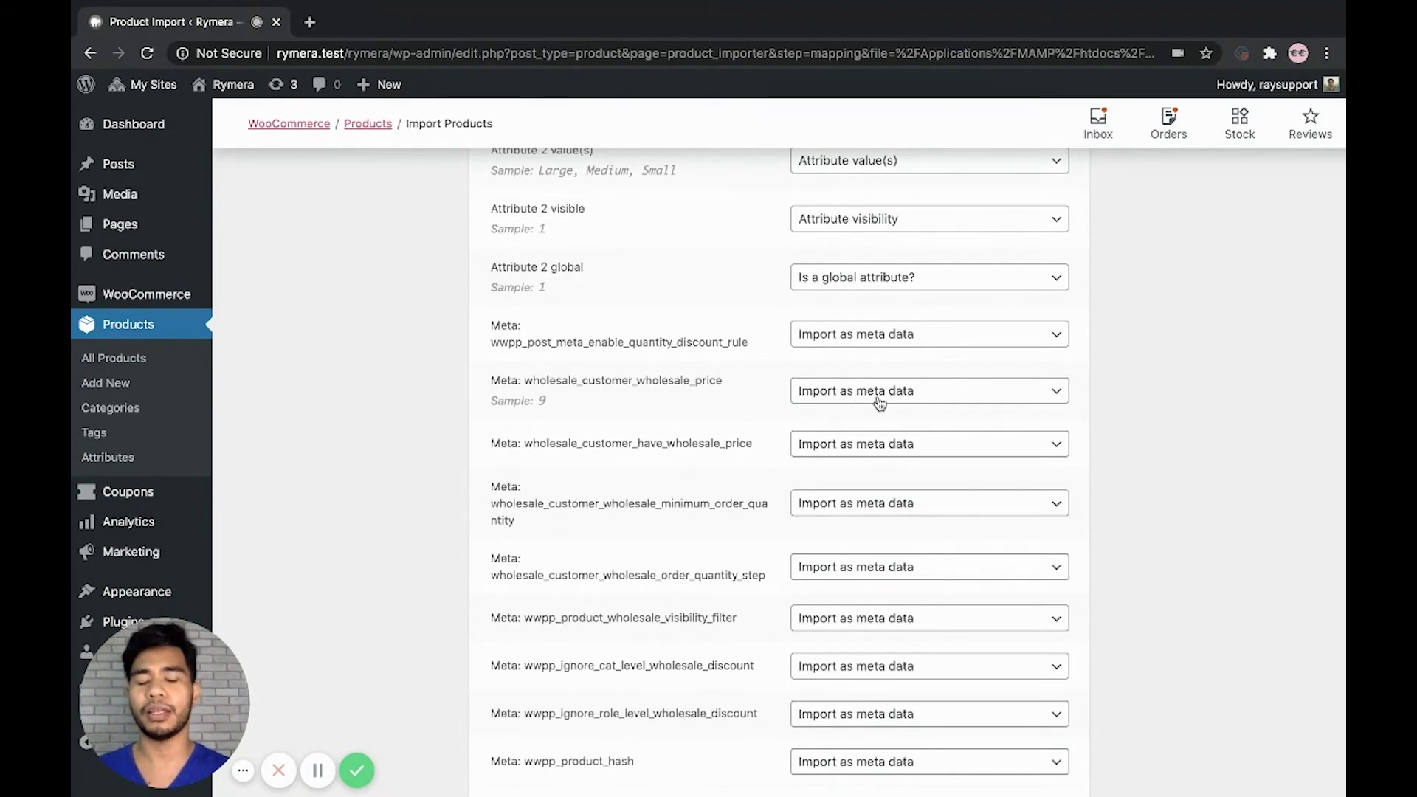
pyautogui.scroll(-3, 878, 402)
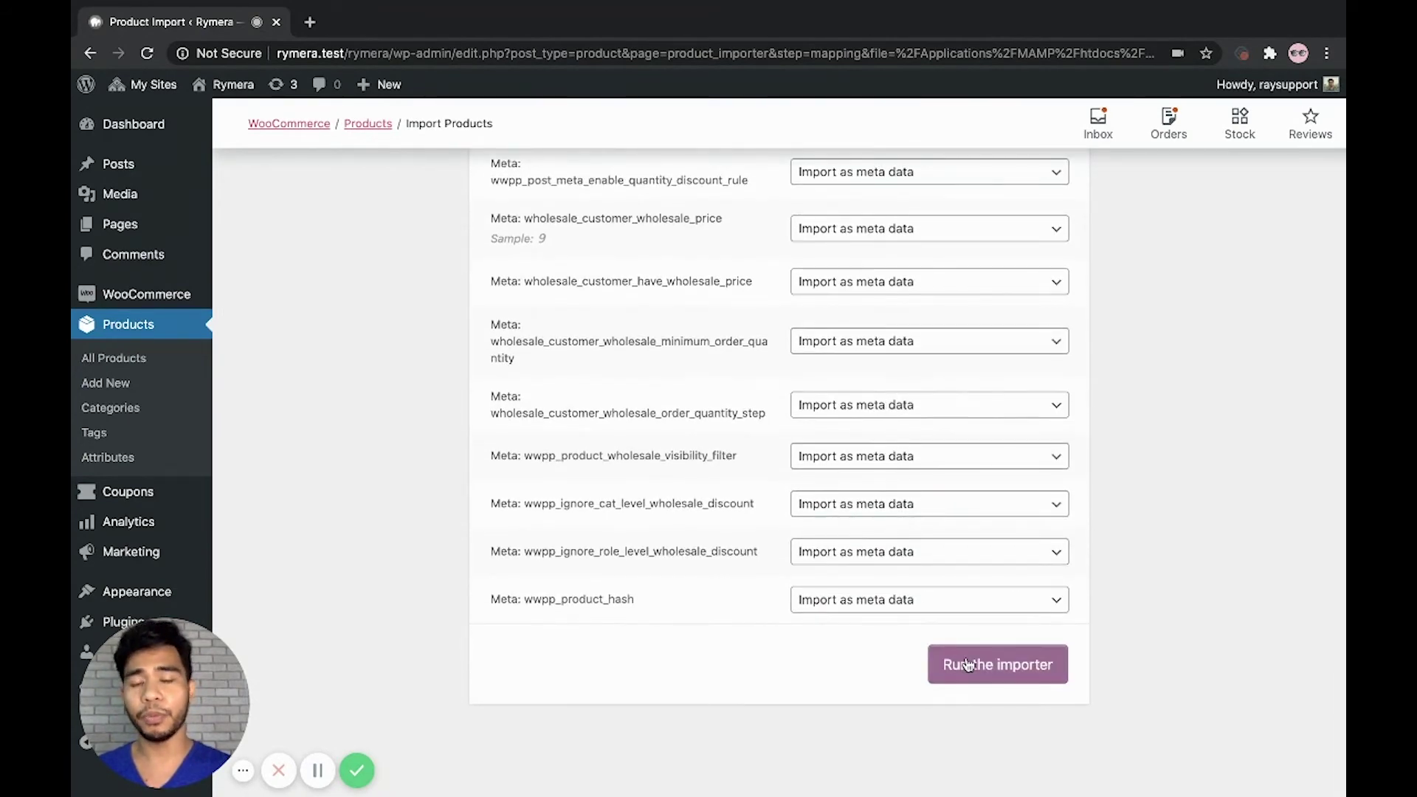
pyautogui.click(968, 664)
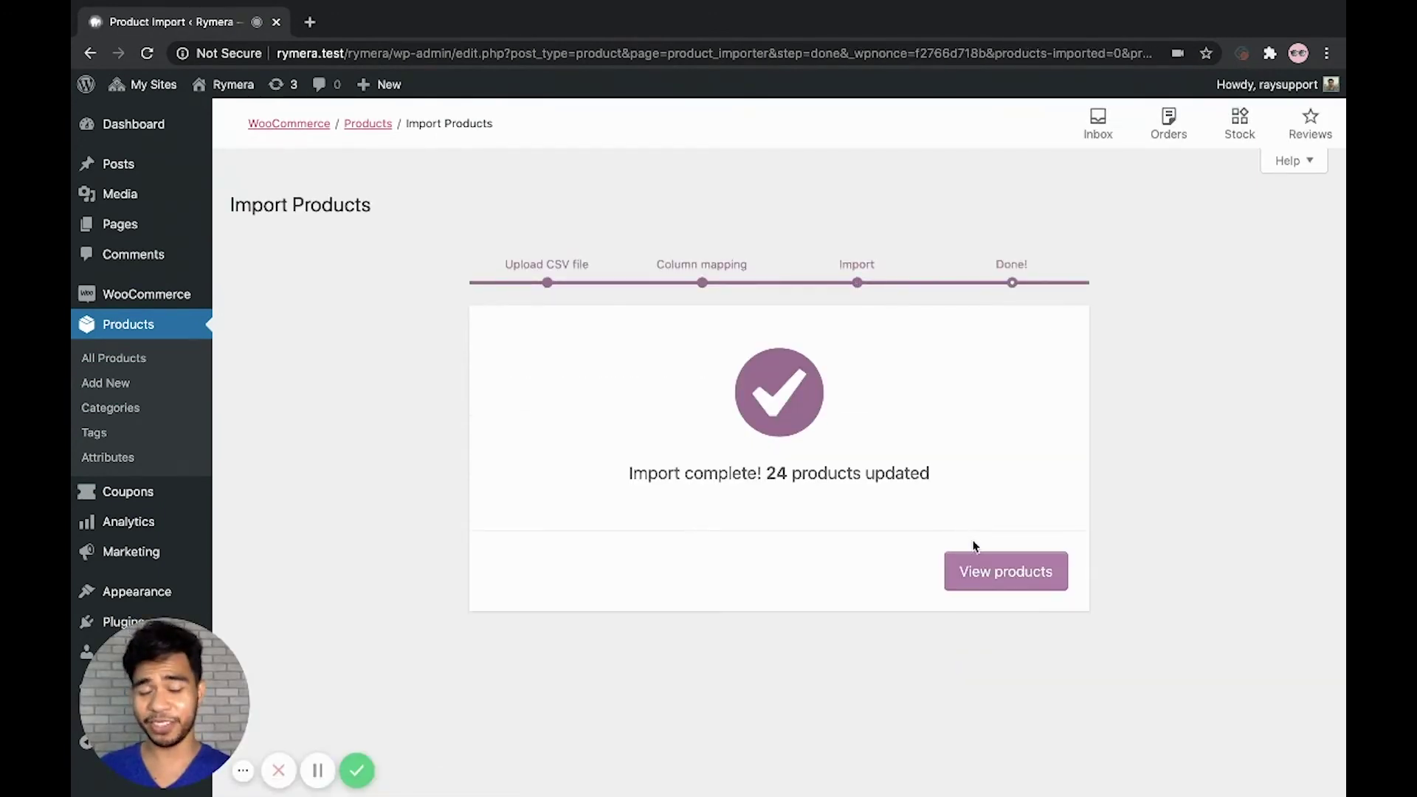
# View the products list and check the Wholesale Price column: $9.00 on products, $10.00 on Album
pyautogui.click(991, 573)
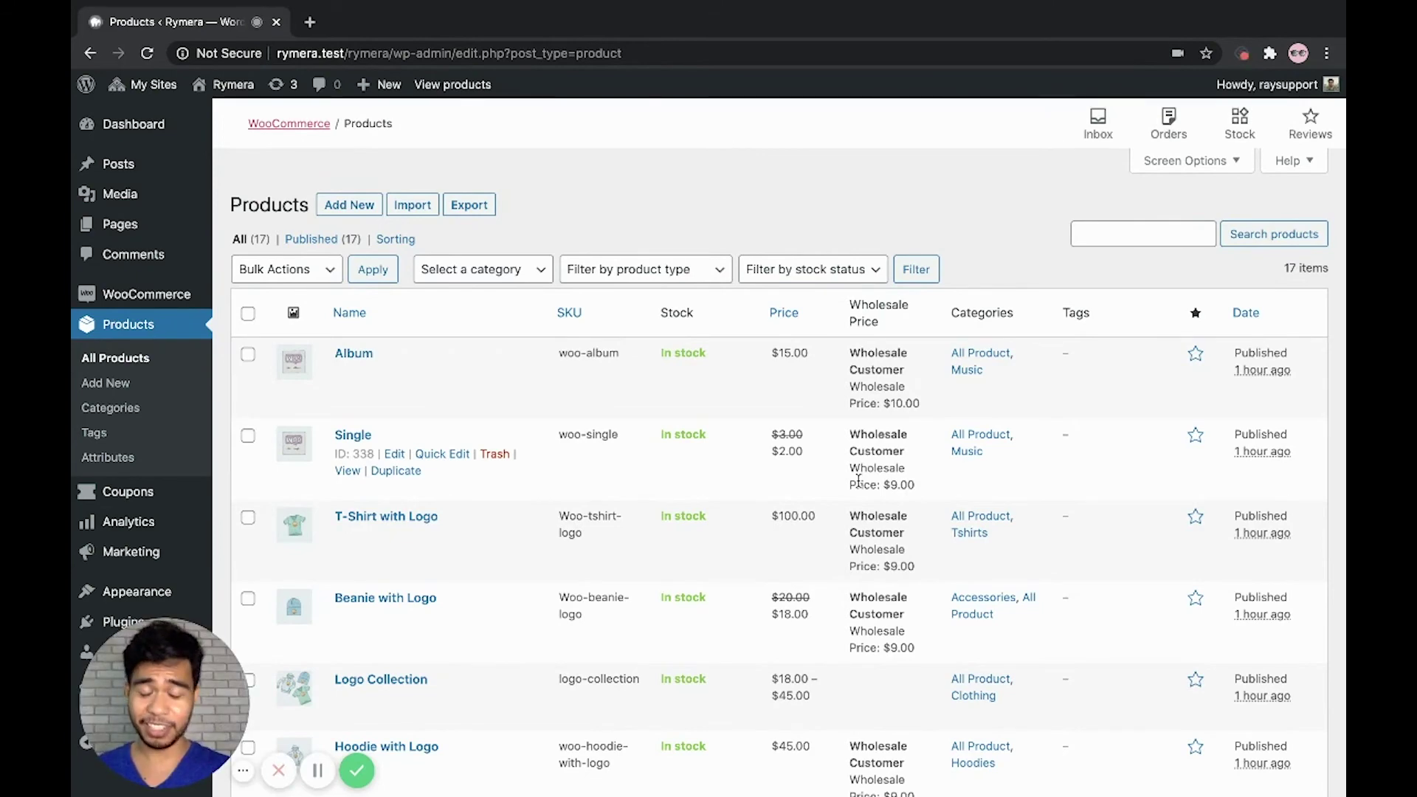
pyautogui.scroll(-1, 858, 480)
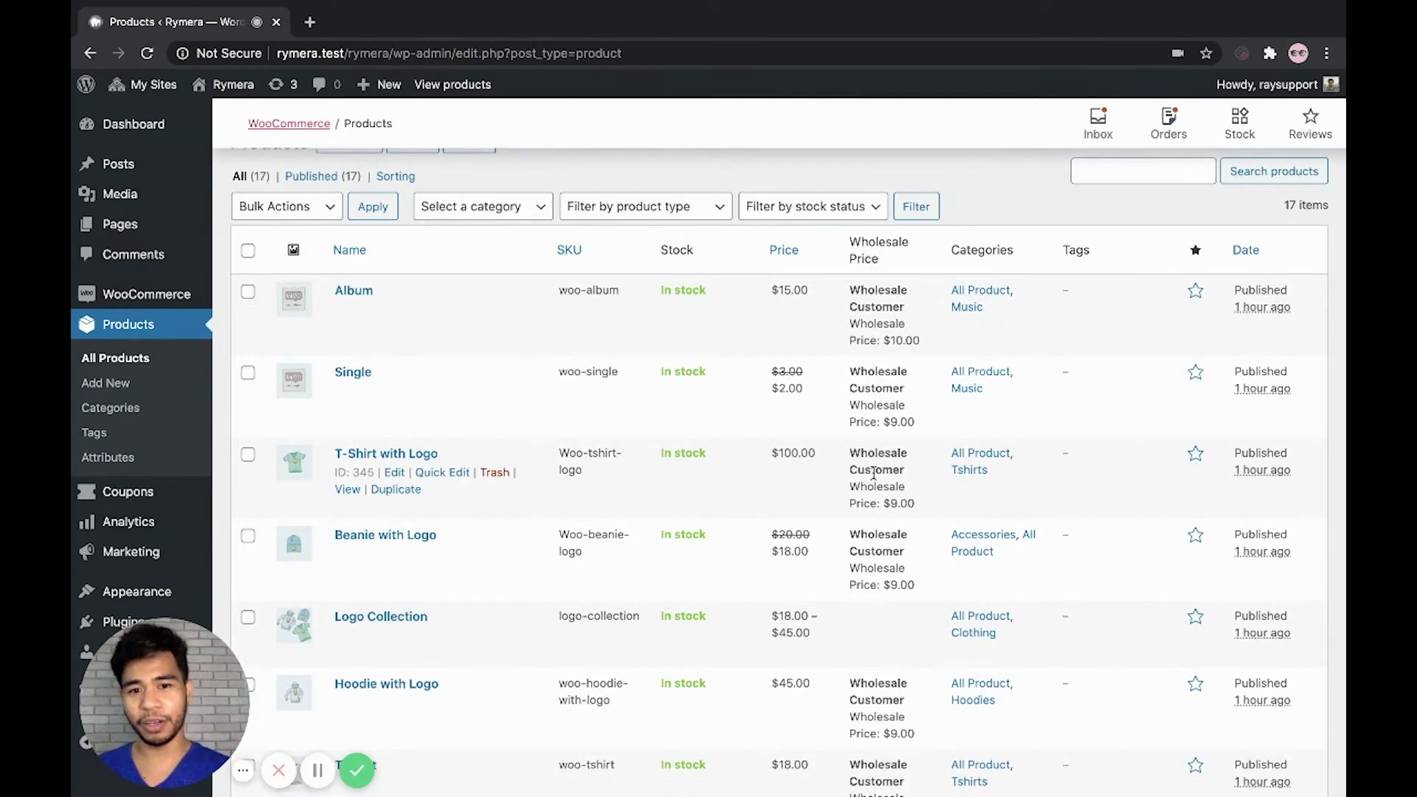
pyautogui.scroll(-1, 872, 473)
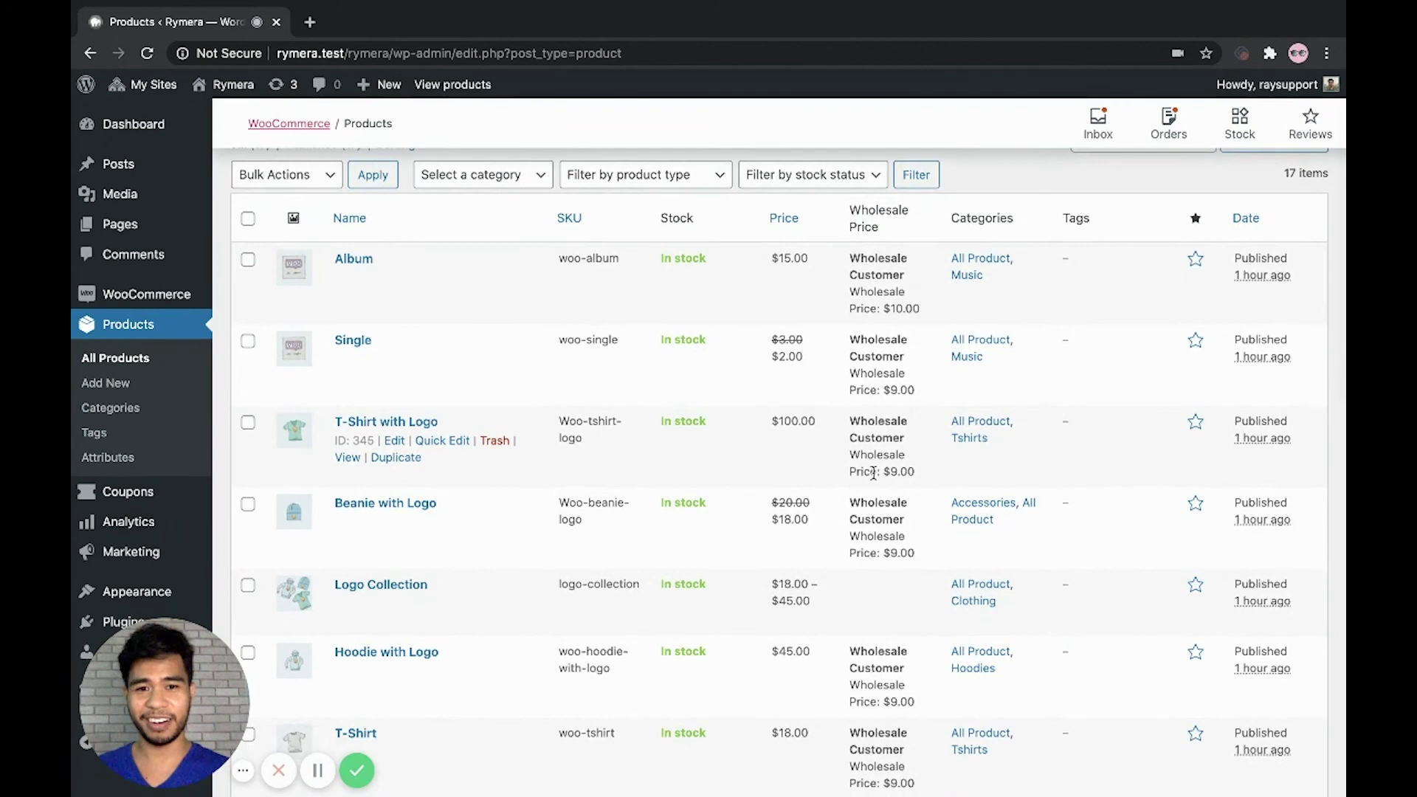
# Open the Single product and confirm its Wholesale Customer ($) price reads 9
pyautogui.click(362, 341)
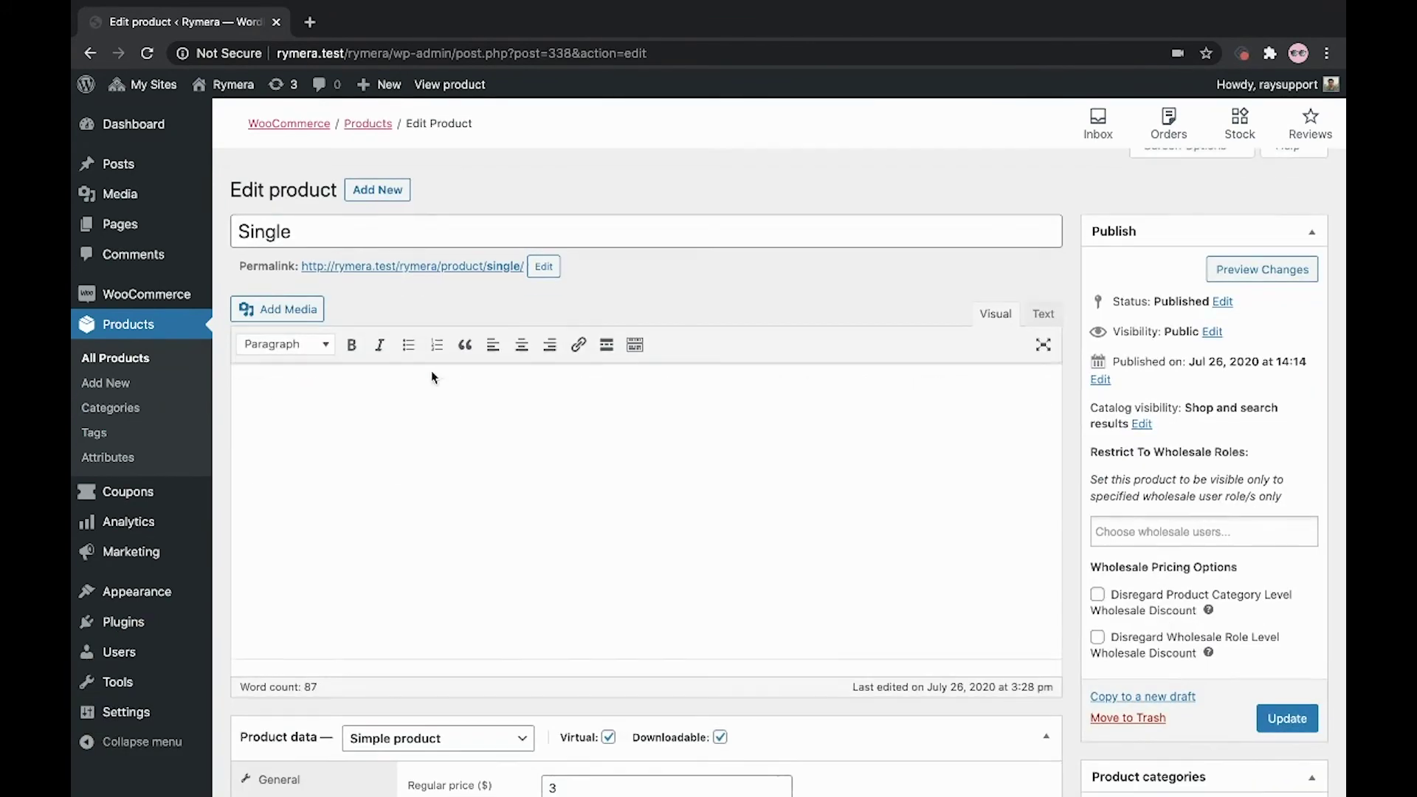
pyautogui.scroll(-1, 432, 373)
pyautogui.scroll(-10, 431, 371)
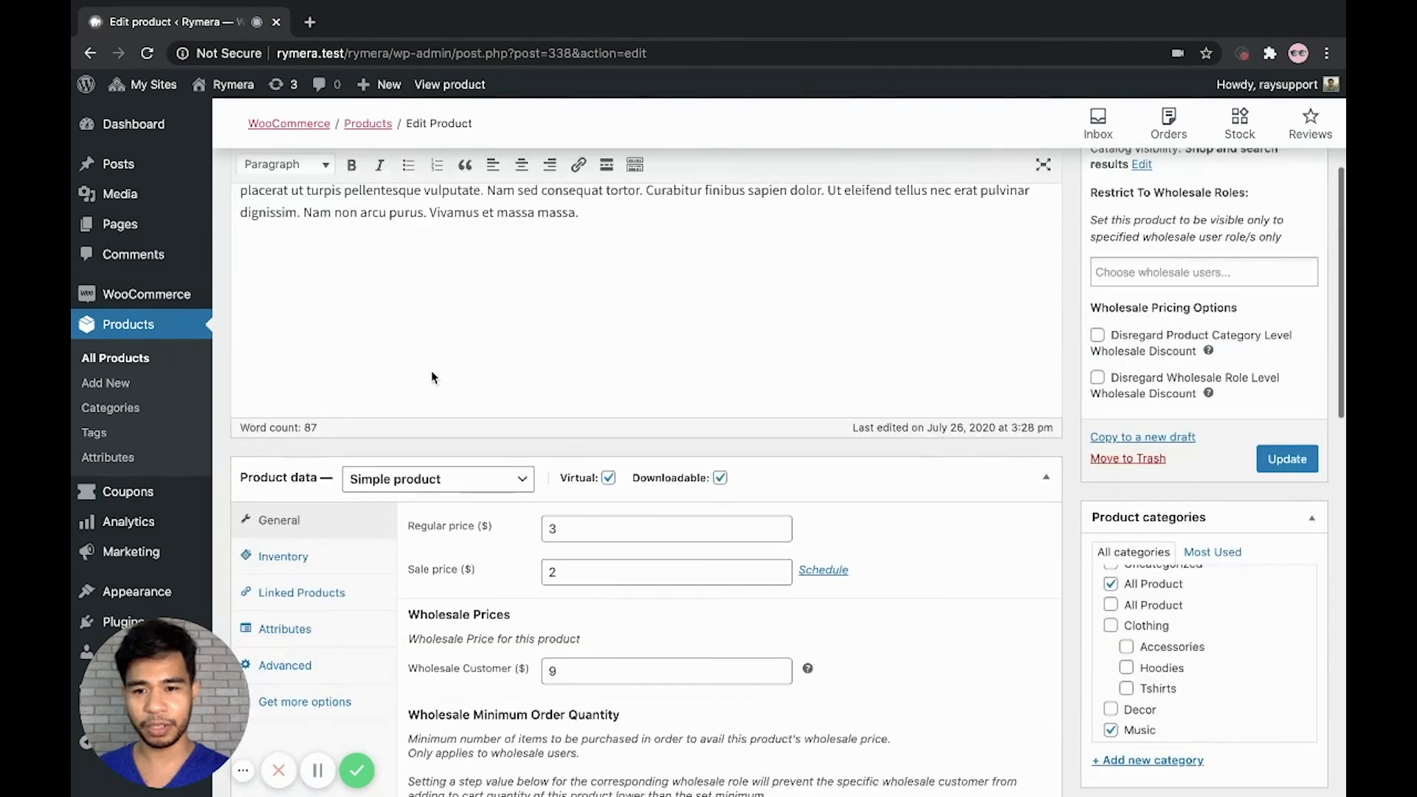